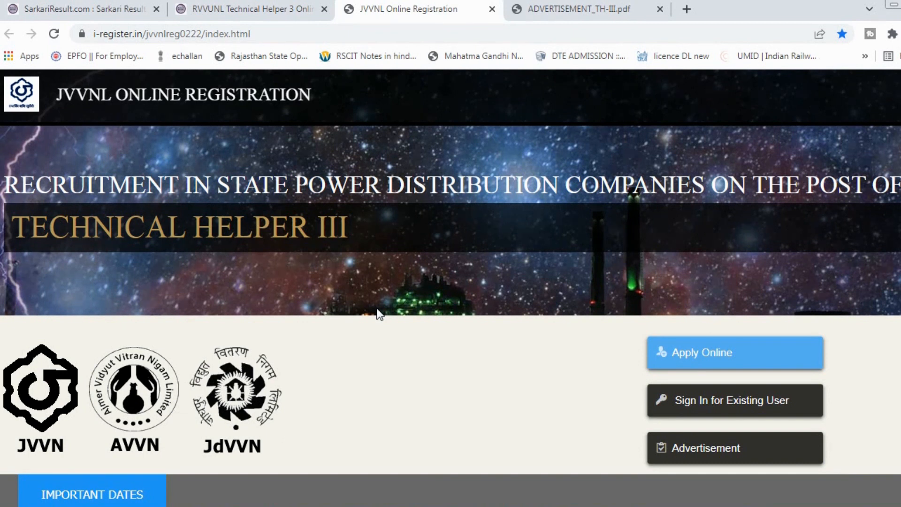
Scan the JVVNL home page and start a new Technical Helper III online application.
scroll(380, 314, "down", 3)
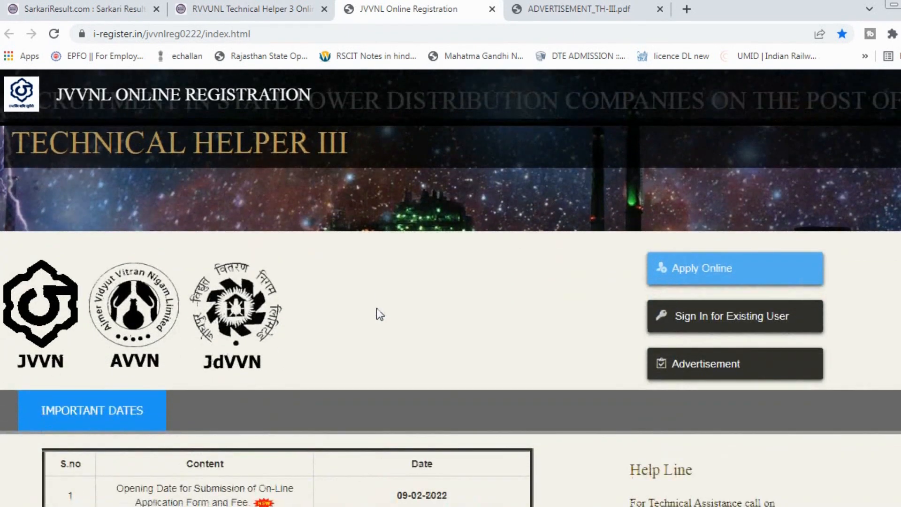
scroll(380, 314, "down", 4)
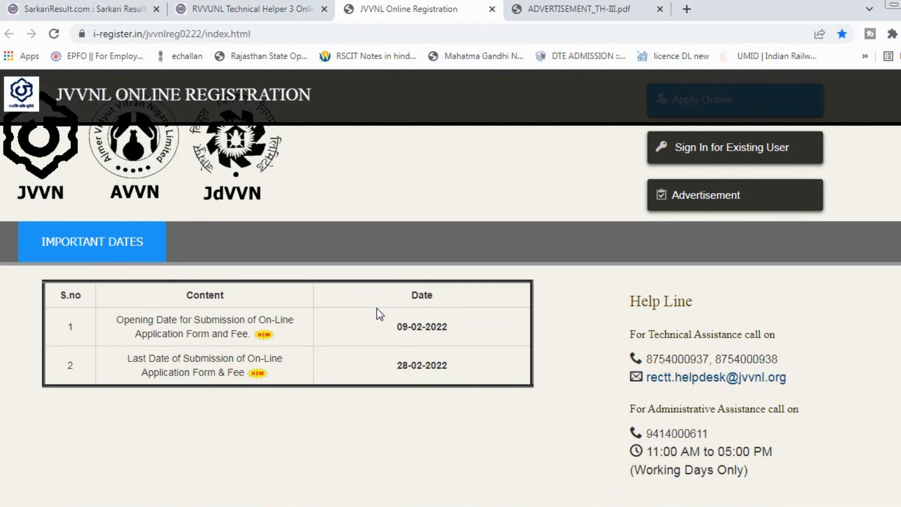
scroll(379, 313, "up", 5)
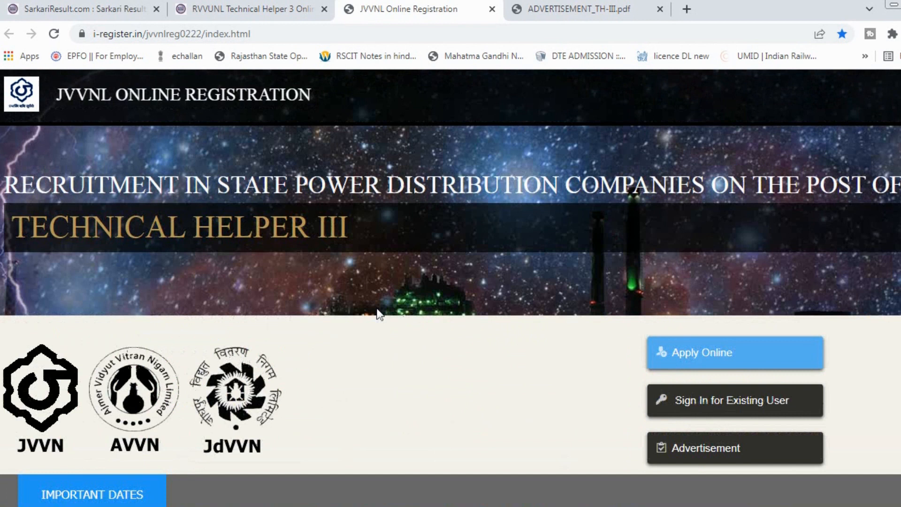
left_click(686, 353)
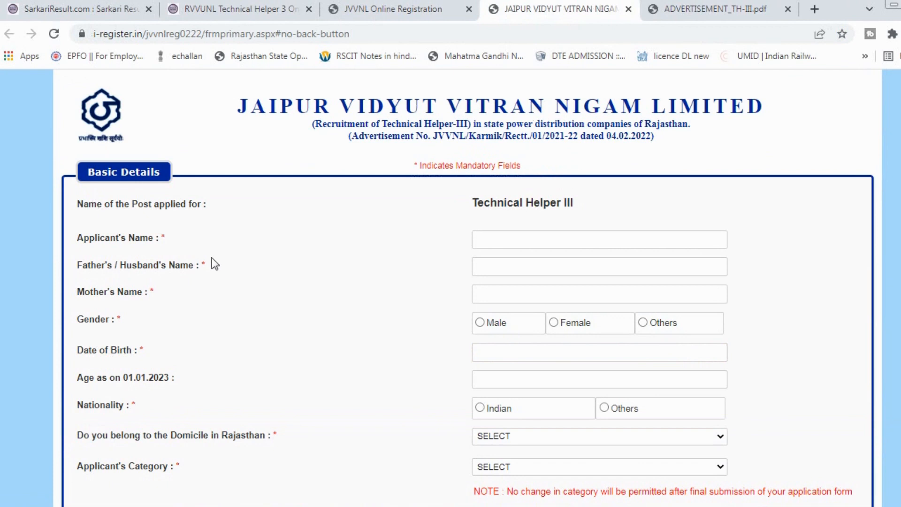
Enter the applicant's, father's and mother's names in Basic Details.
scroll(214, 265, "down", 15)
scroll(215, 264, "up", 15)
left_click(517, 241)
type("ABCD")
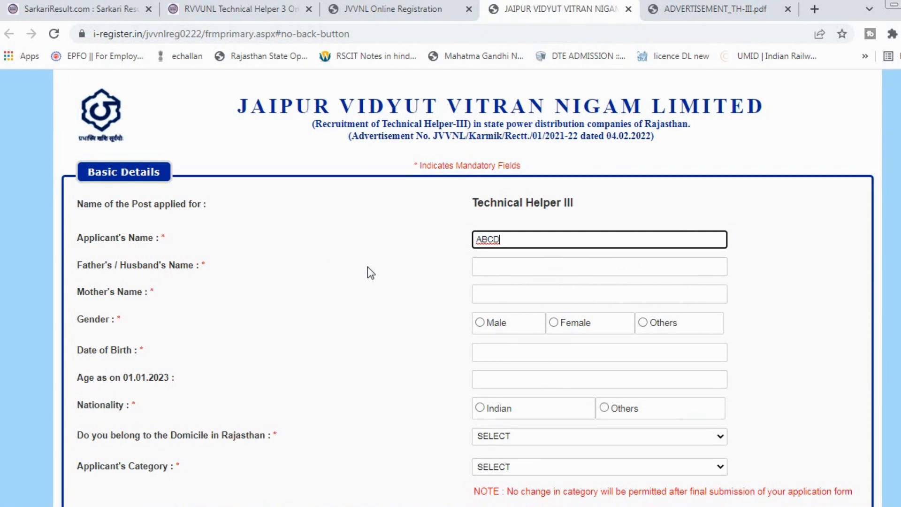
key("ctrl+a")
key("Tab")
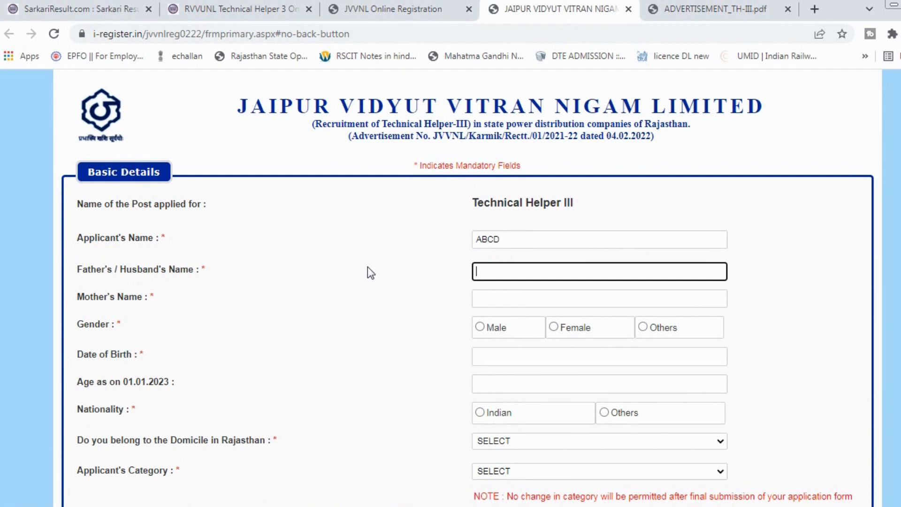
type("ABCD")
key("Tab")
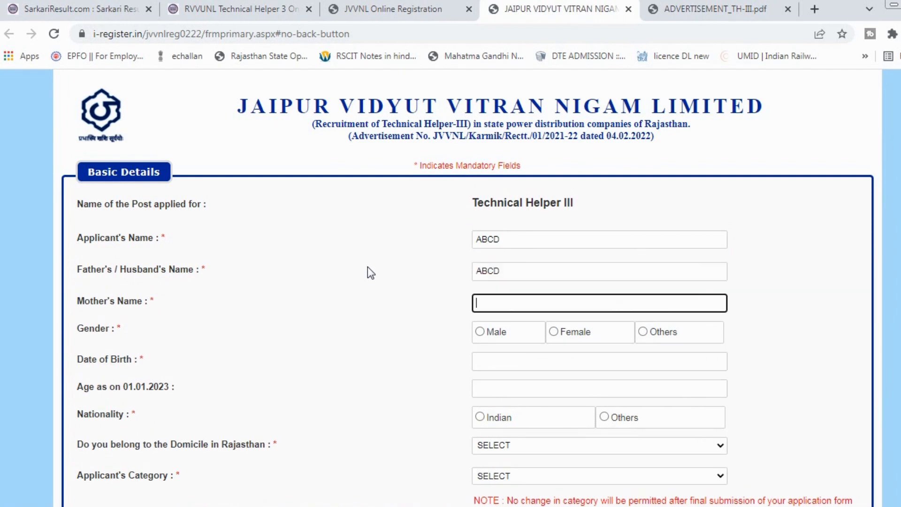
type("ACBD")
Set gender to Male and date of birth to 01-02-2000.
key("Tab")
key("Right")
key("Left")
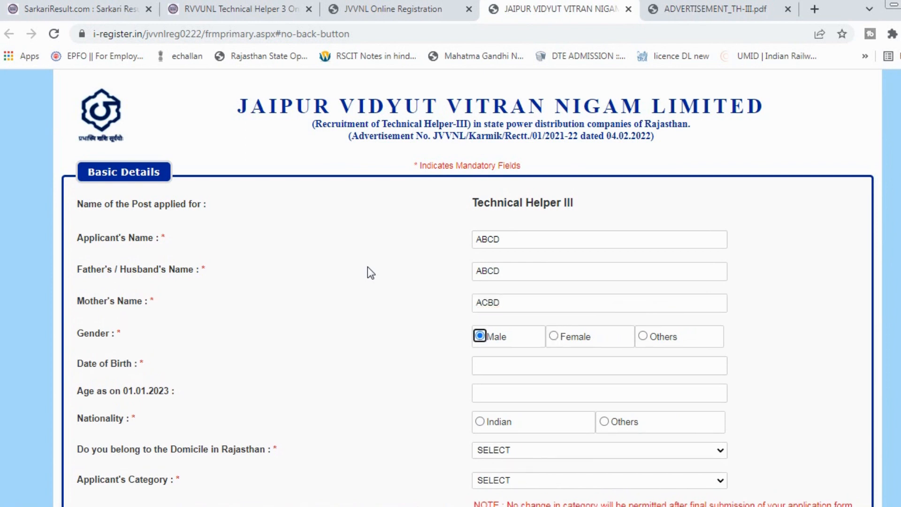
key("Tab")
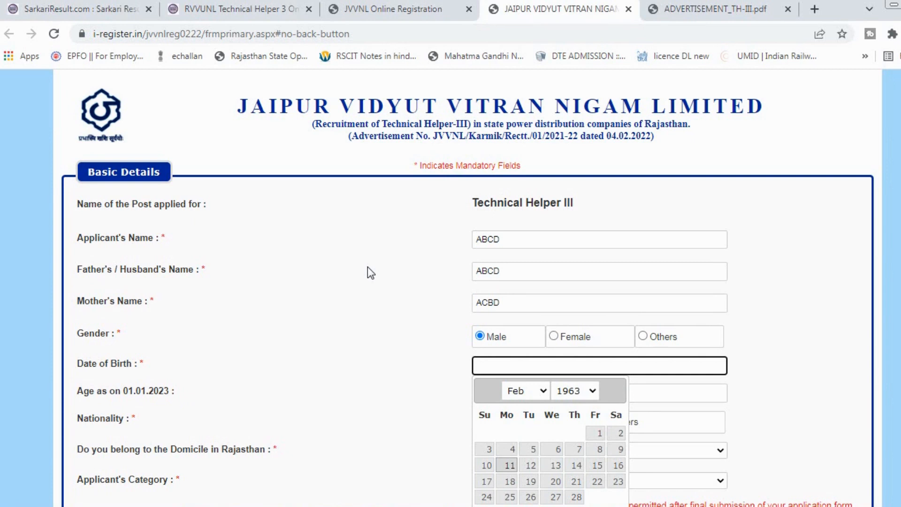
left_click(573, 389)
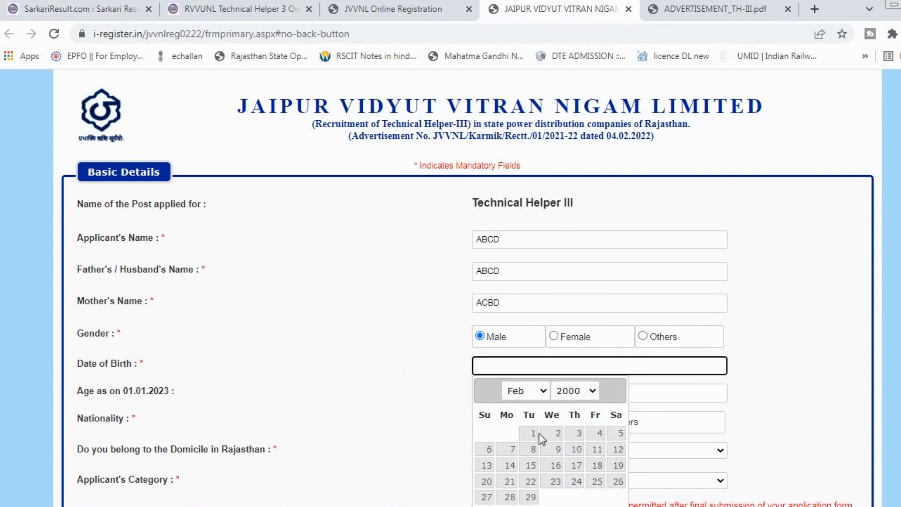
left_click(534, 433)
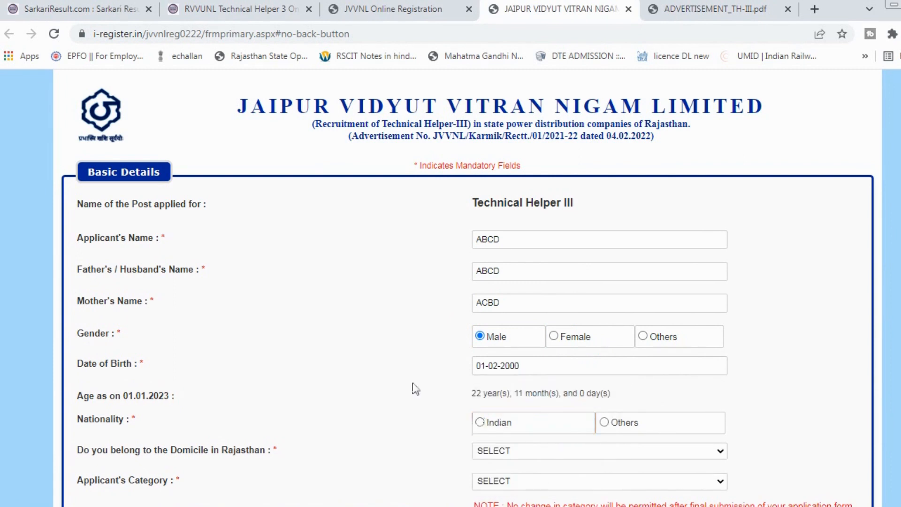
Set Rajasthan domicile to YES, TSP Area to NO, and district to Dausa.
scroll(412, 383, "down", 2)
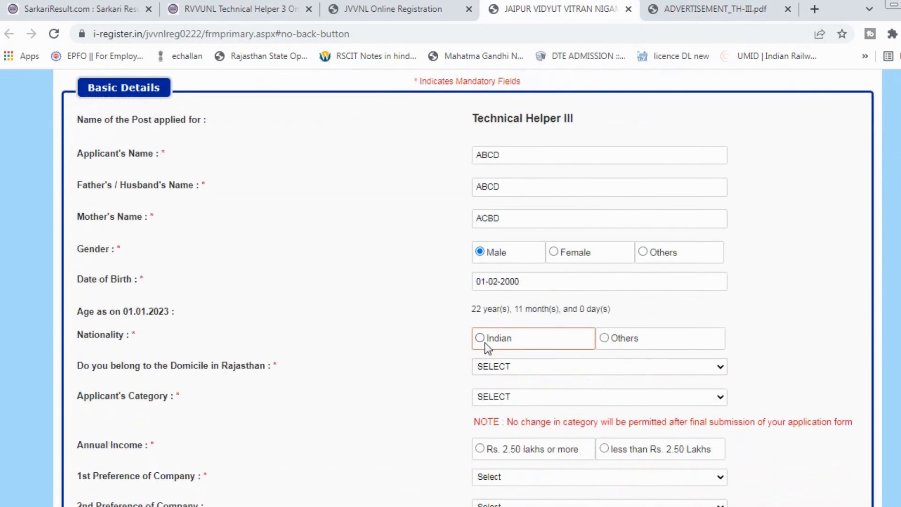
scroll(368, 380, "down", 1)
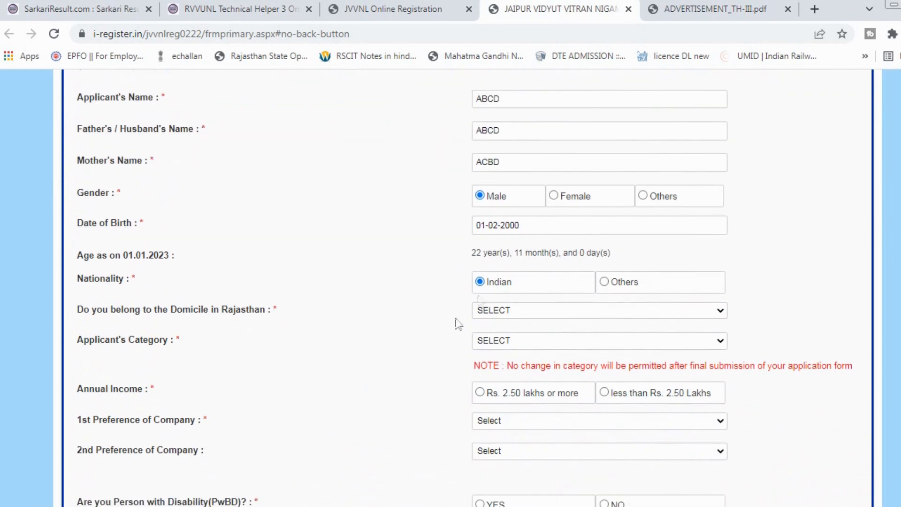
left_click(498, 313)
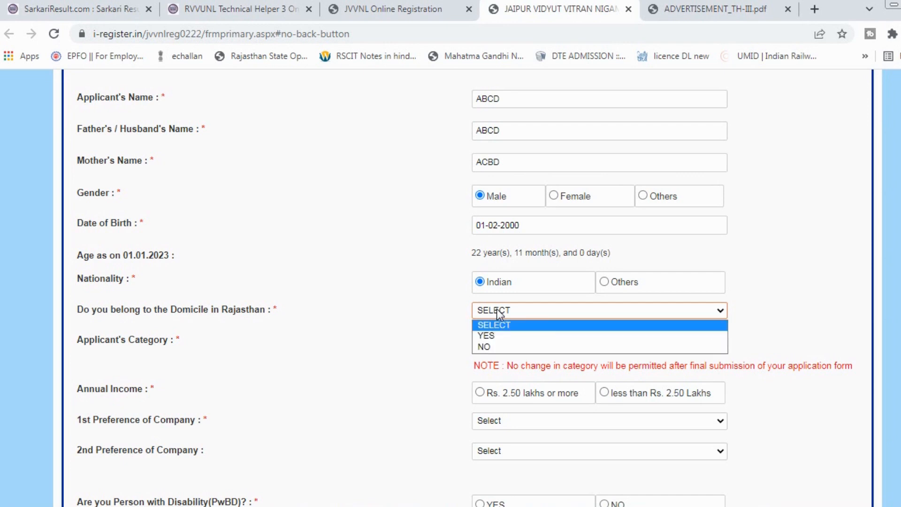
left_click(499, 336)
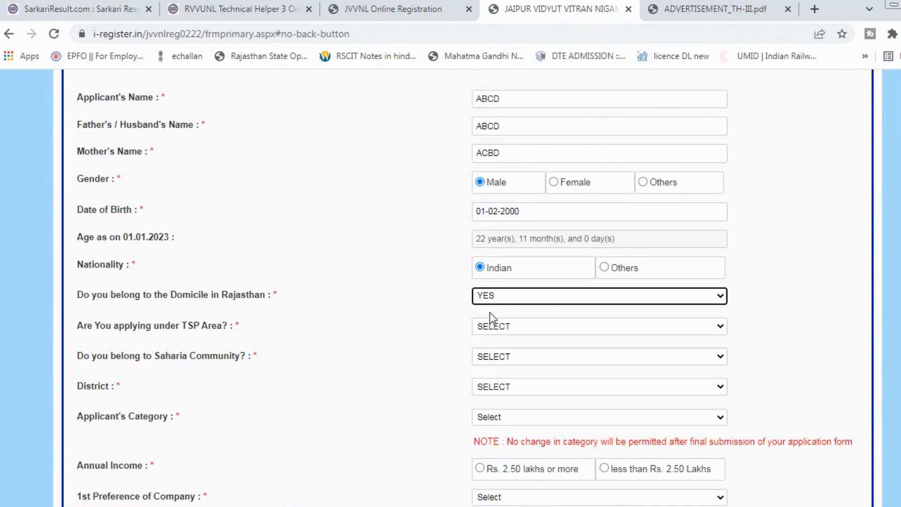
left_click(495, 326)
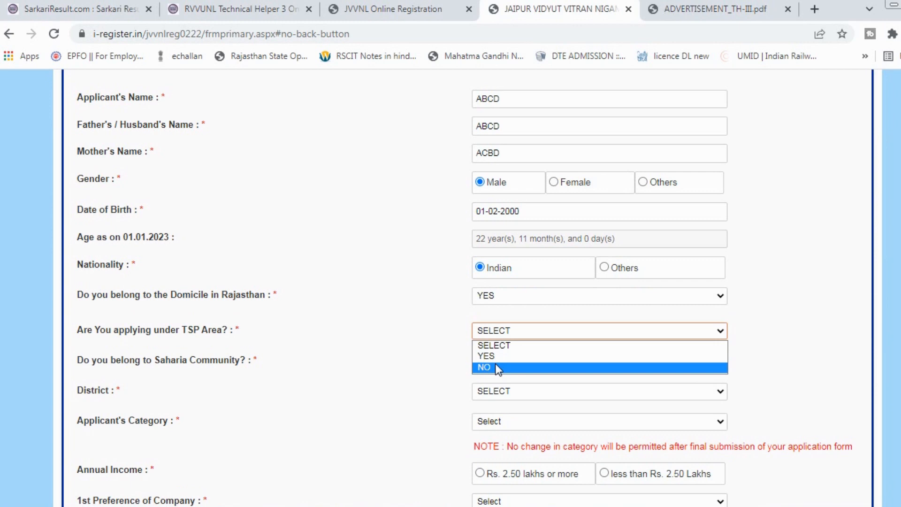
left_click(497, 366)
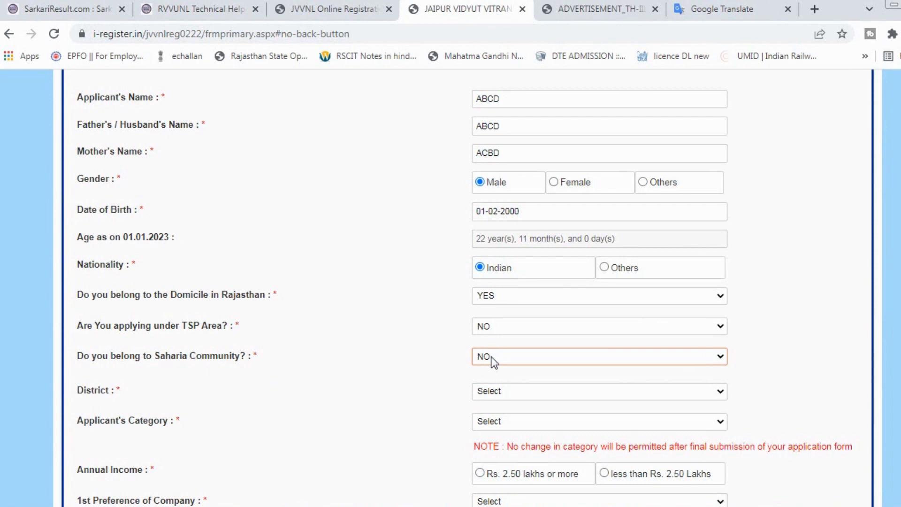
left_click(495, 395)
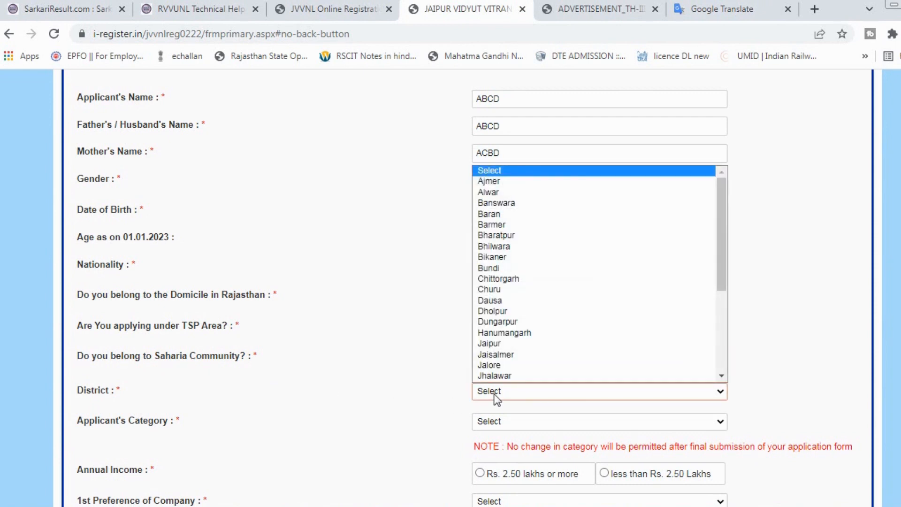
key("d")
key("Return")
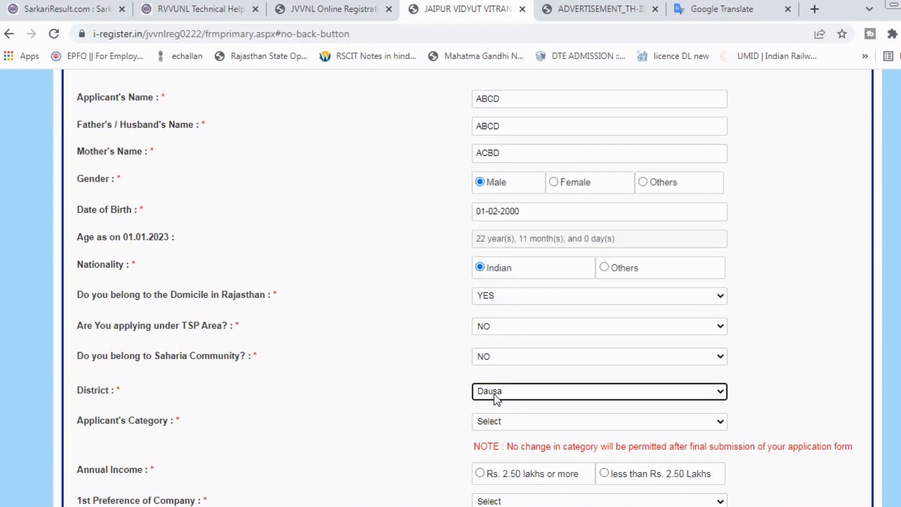
left_click(426, 414)
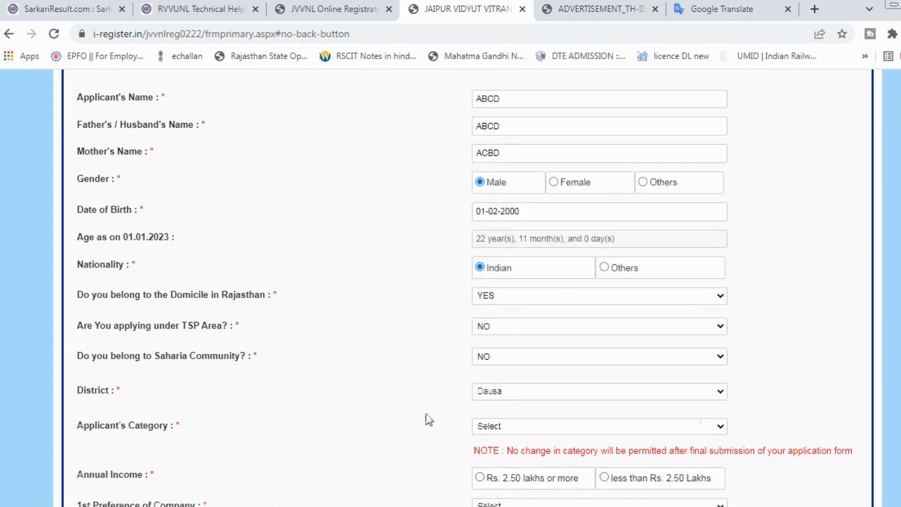
Choose BC-Non Creamy Layer, enter the certificate number, and set issue date 04-02-2020.
left_click(515, 428)
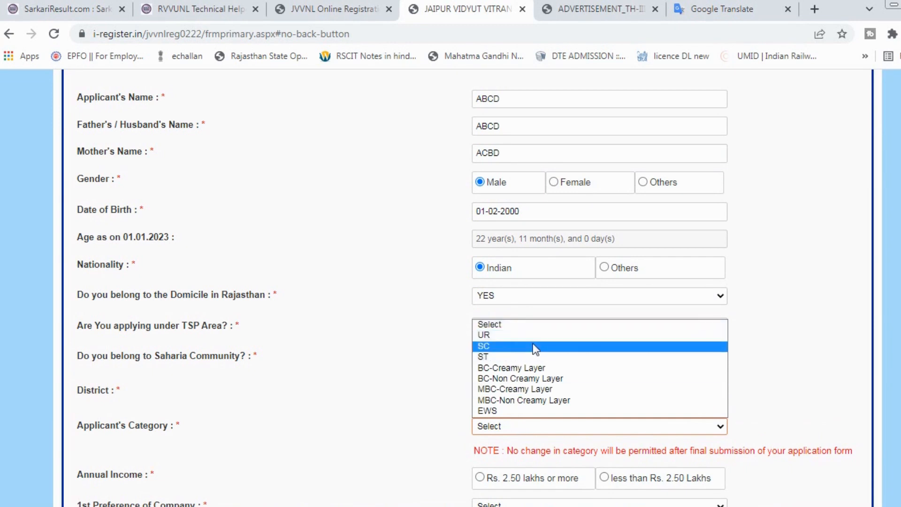
left_click(574, 379)
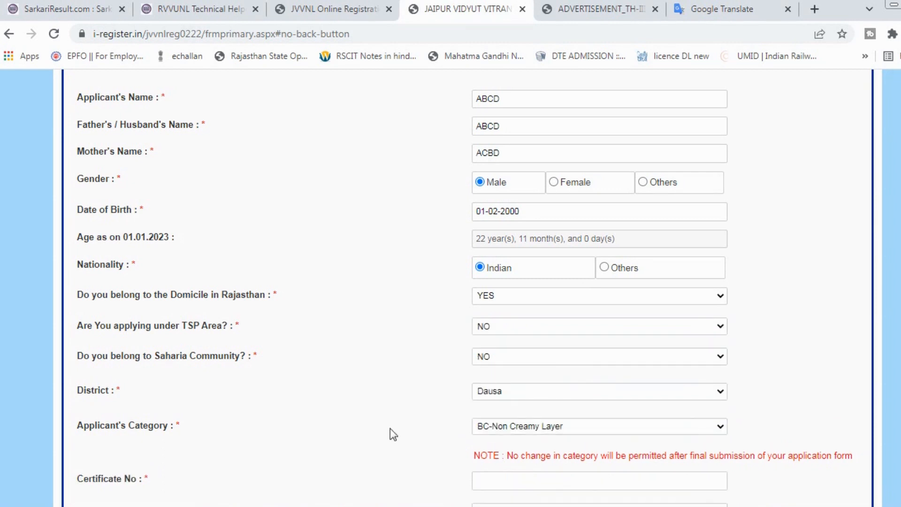
scroll(393, 434, "down", 3)
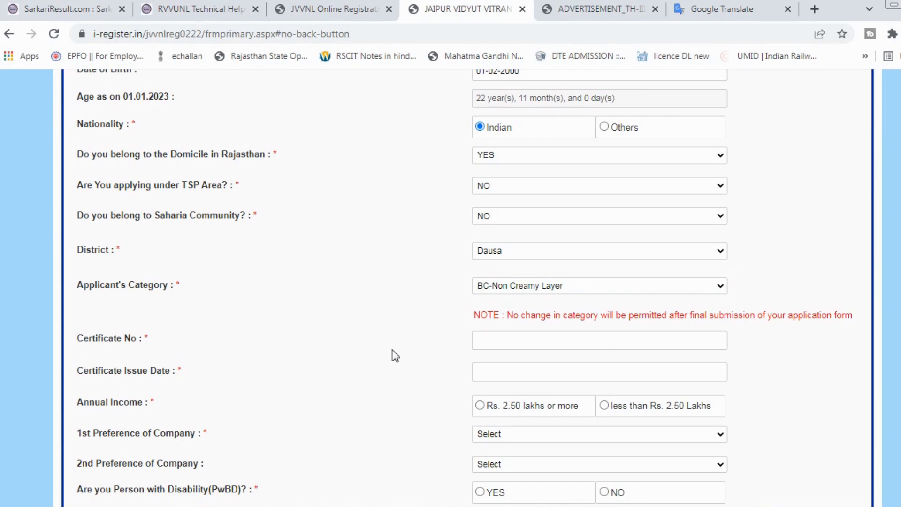
left_click(484, 338)
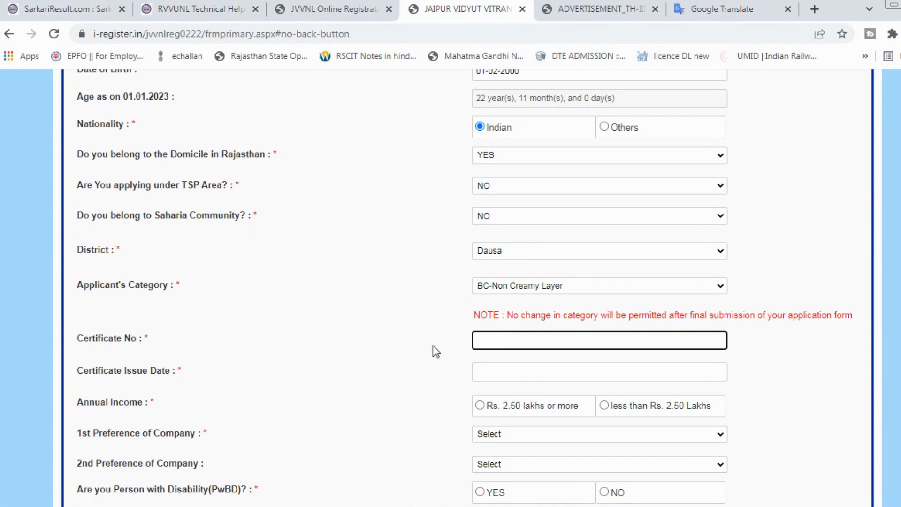
left_click(510, 371)
left_click(501, 343)
key("BackSpace")
left_click(498, 370)
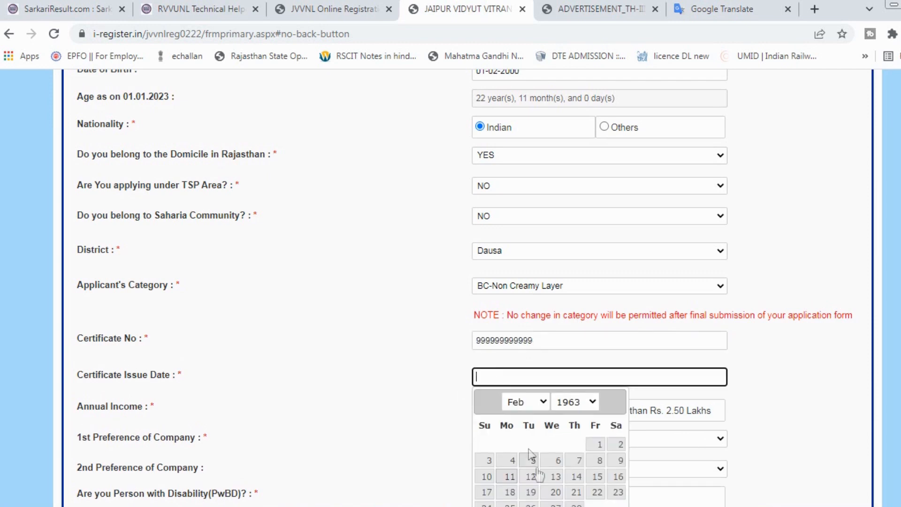
left_click(532, 464)
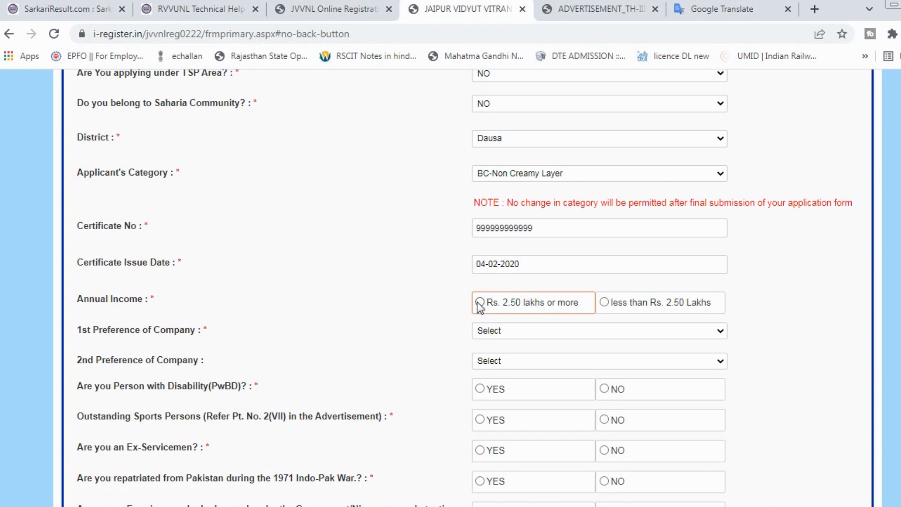
Select income below Rs. 2.50 Lakhs, with JVVNL first and JdVVNL second preference.
left_click(608, 308)
left_click(507, 331)
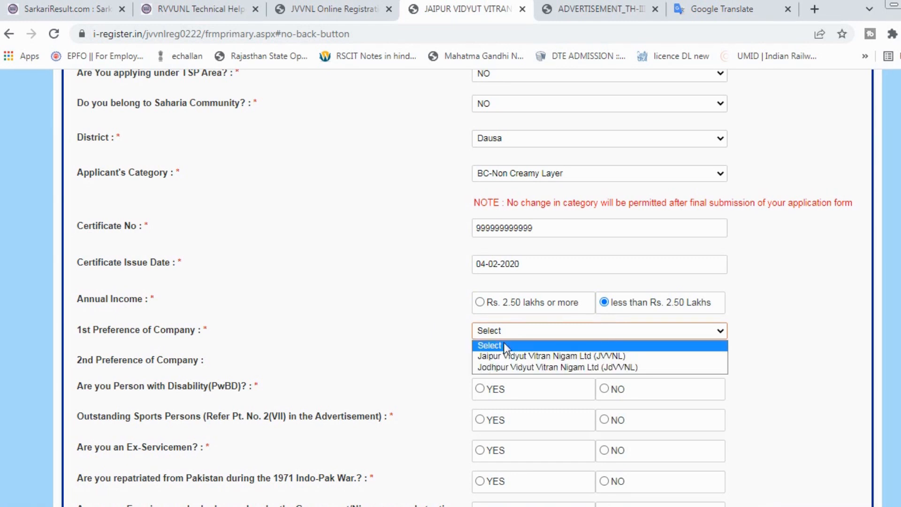
left_click(548, 357)
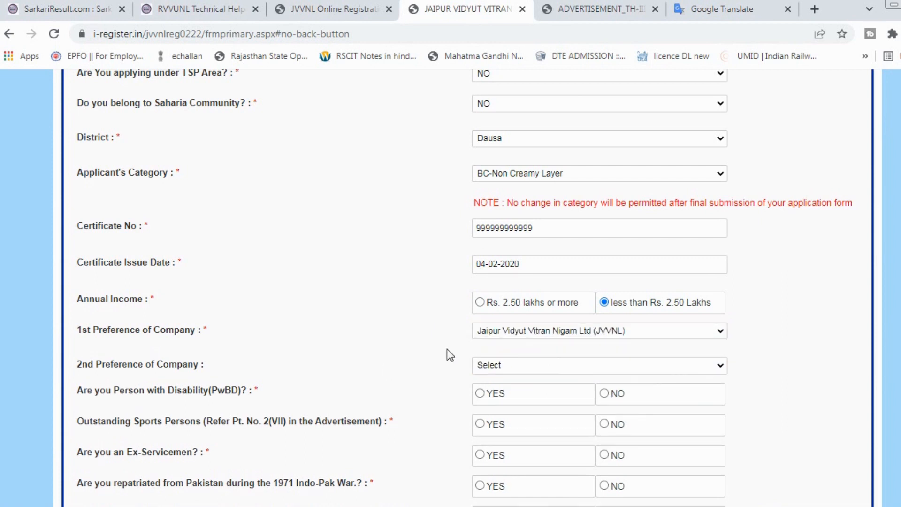
left_click(500, 366)
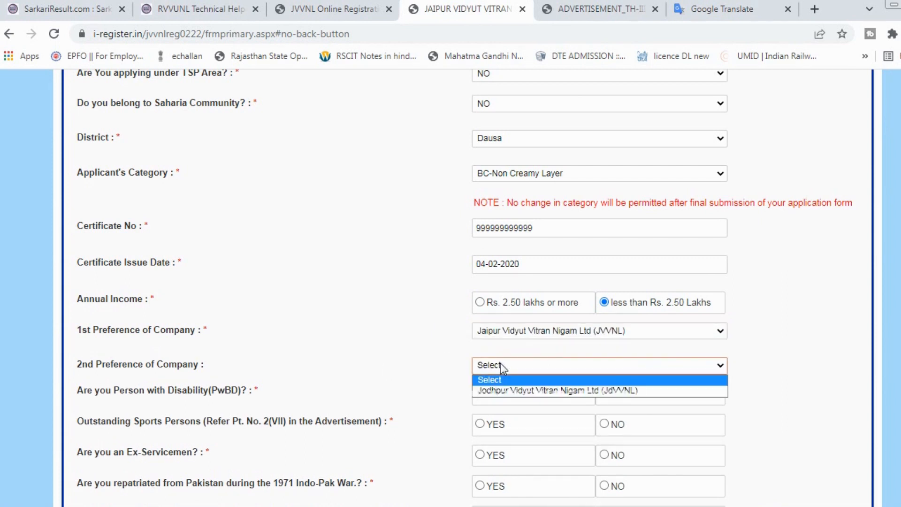
left_click(511, 391)
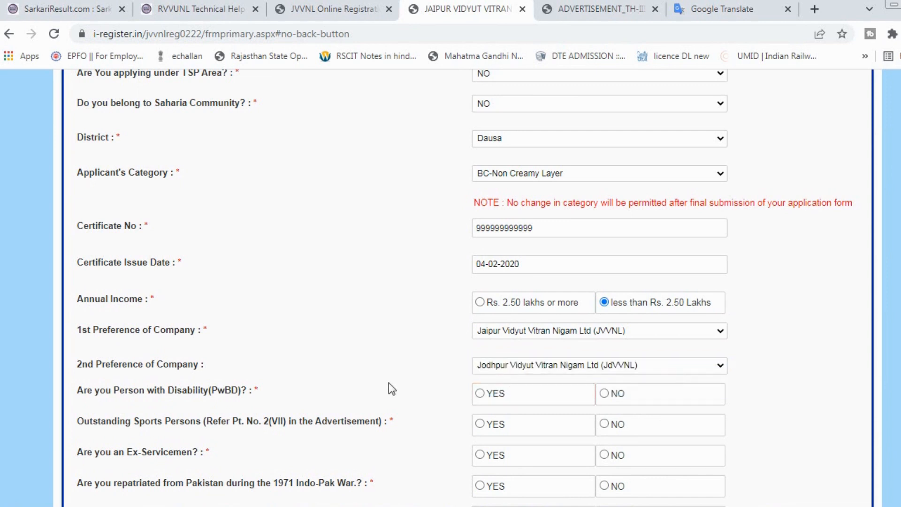
scroll(389, 383, "down", 3)
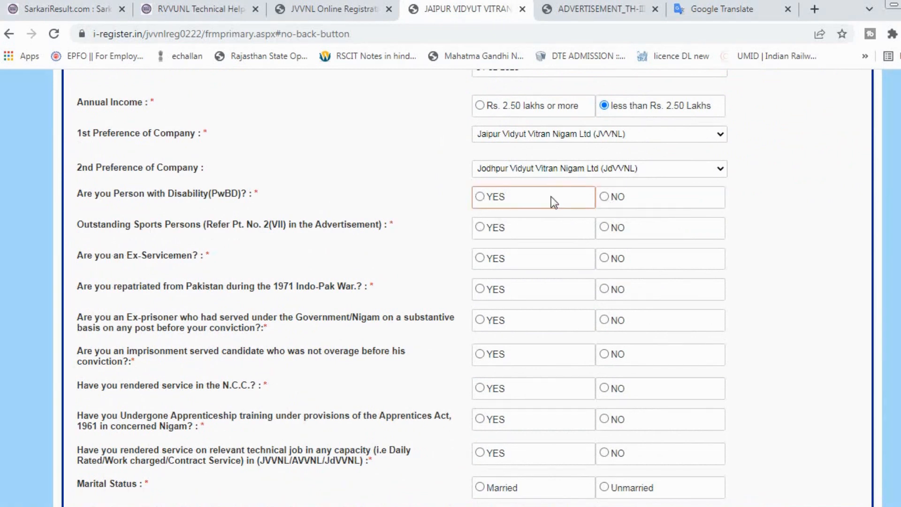
Mark NO for PwBD, sports, ex-servicemen, 1971 war, prisoner, NCC, apprenticeship and technical-job questions.
left_click(604, 197)
left_click_drag(353, 241, 80, 237)
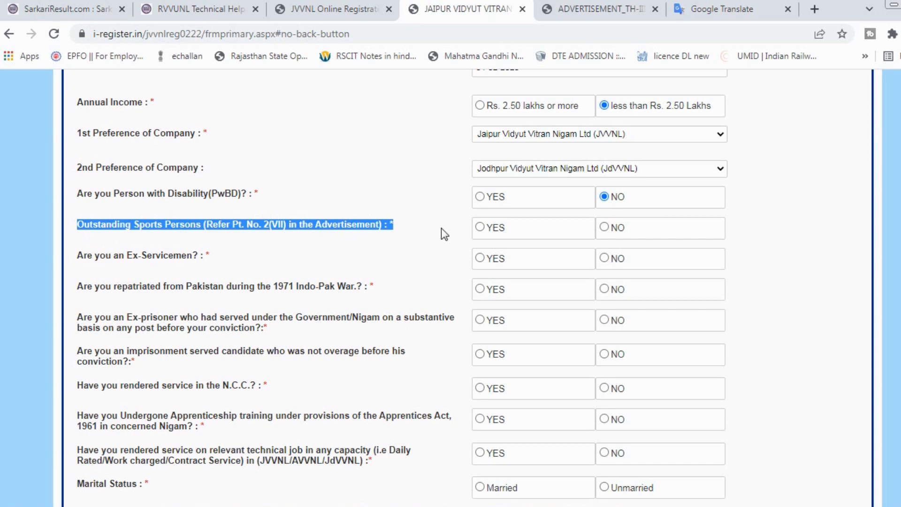
left_click(605, 228)
left_click(258, 272)
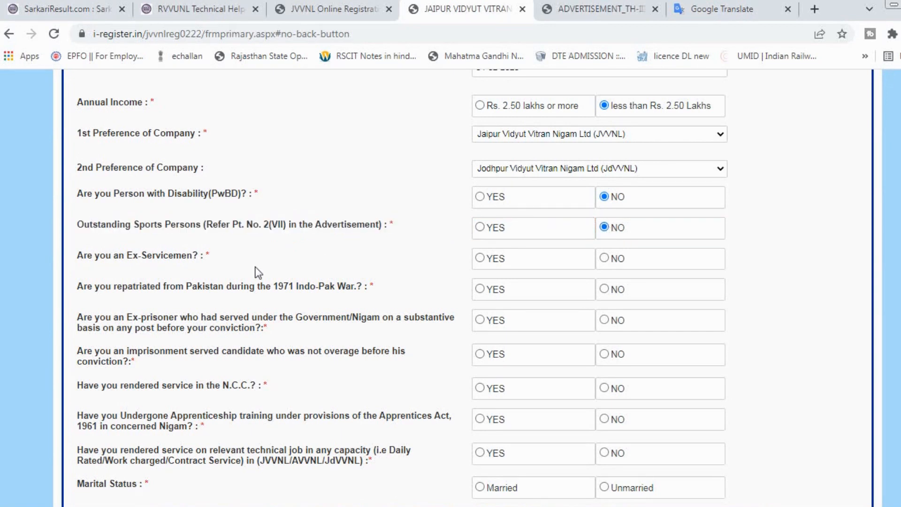
left_click(611, 264)
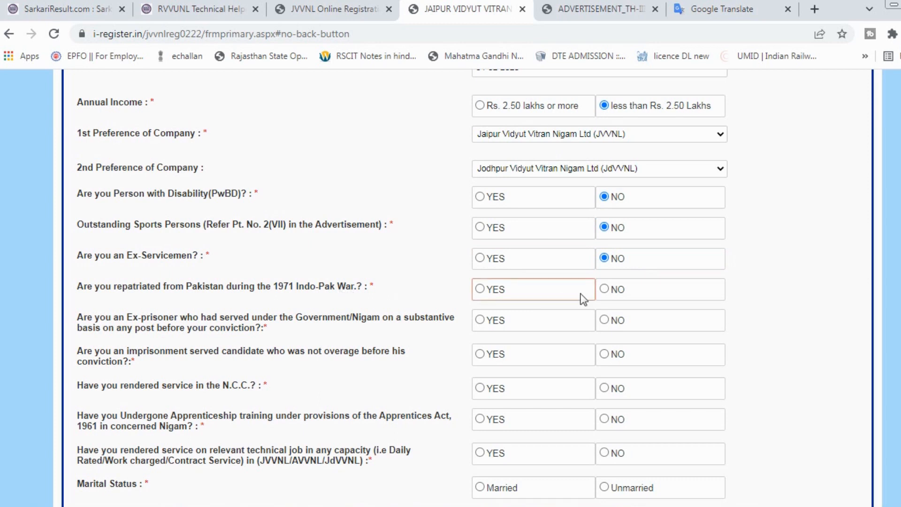
left_click(605, 289)
left_click(608, 321)
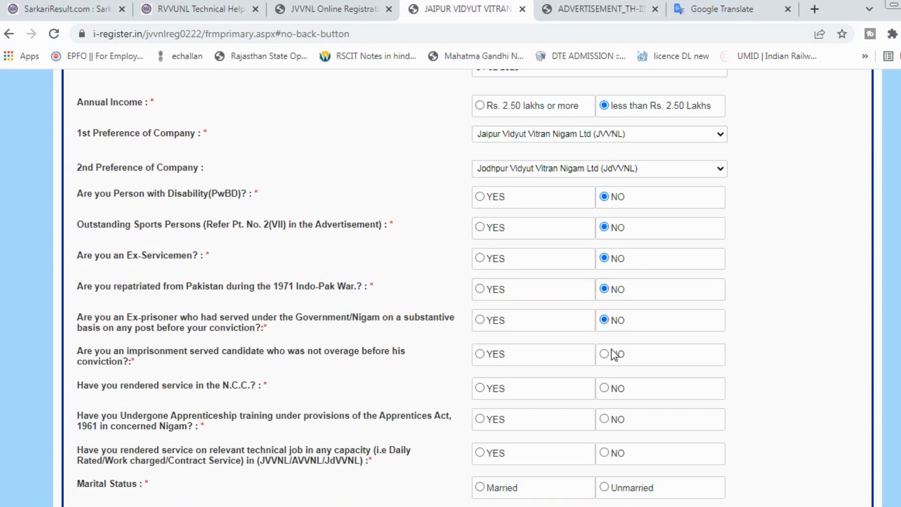
left_click(609, 355)
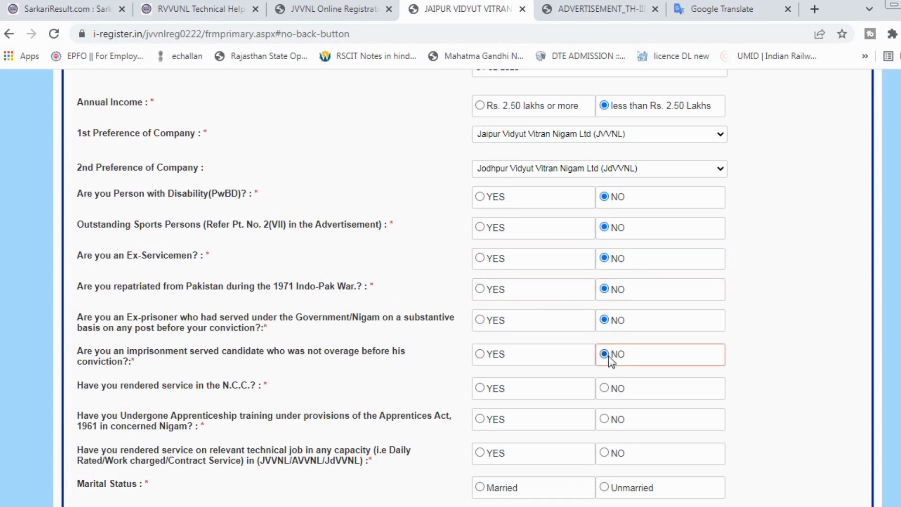
left_click(605, 388)
left_click(607, 417)
left_click(606, 453)
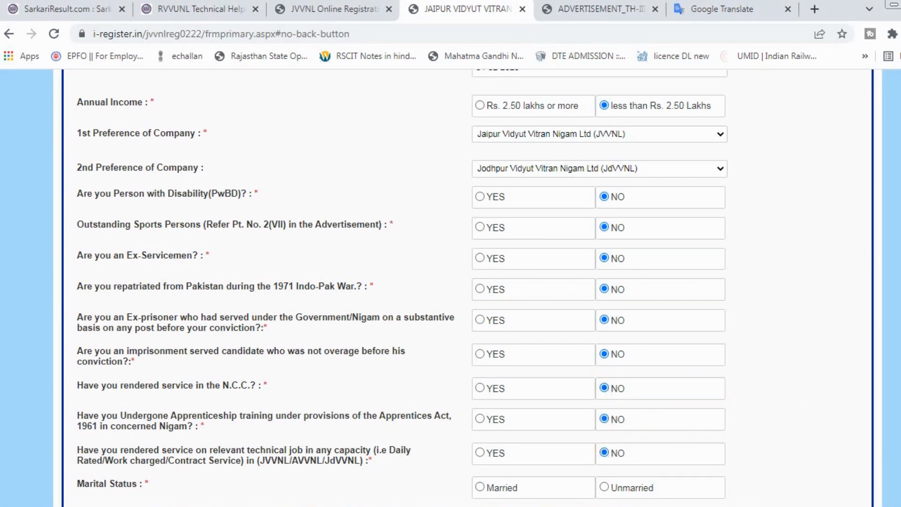
Set marital status to Unmarried with 0 children before and after 01.06.2002.
scroll(450, 282, "down", 4)
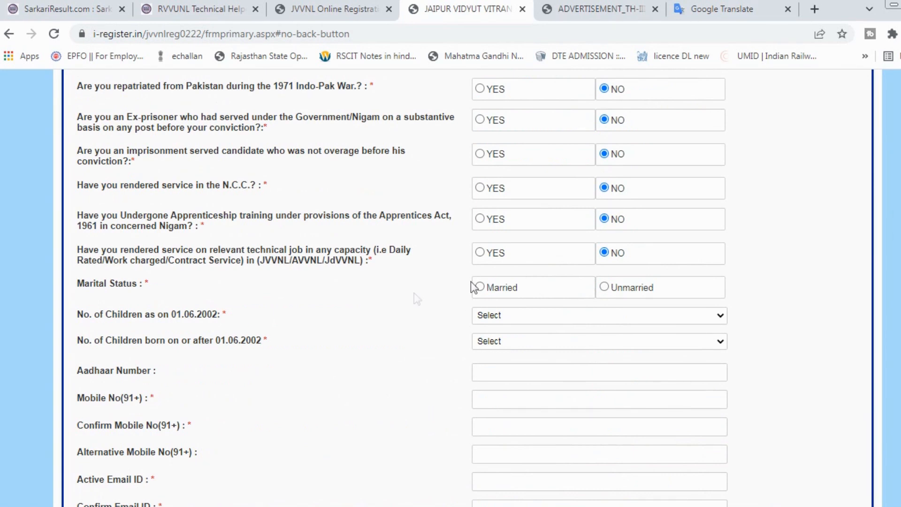
left_click(485, 291)
left_click(609, 289)
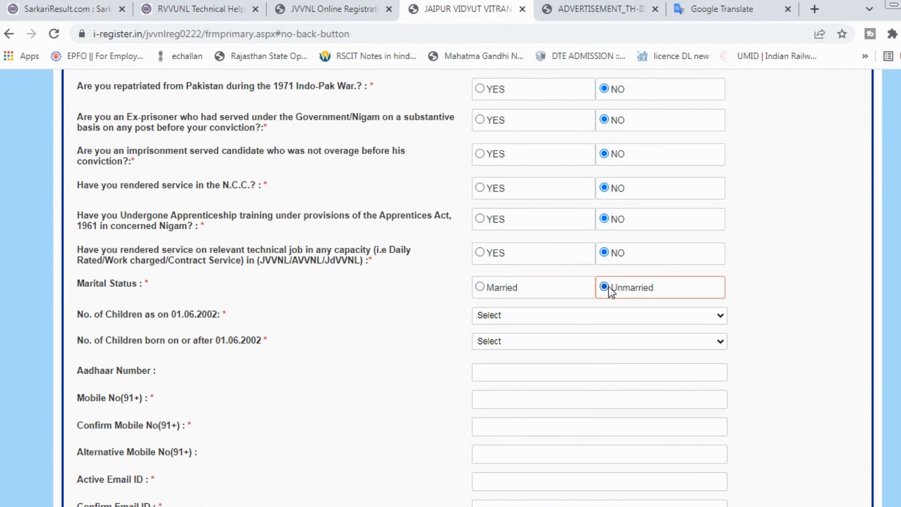
key("Tab")
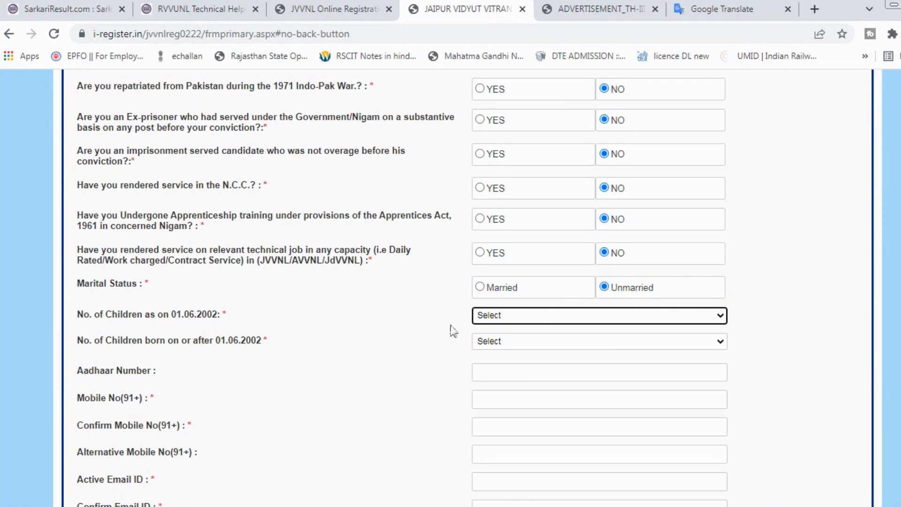
left_click(480, 316)
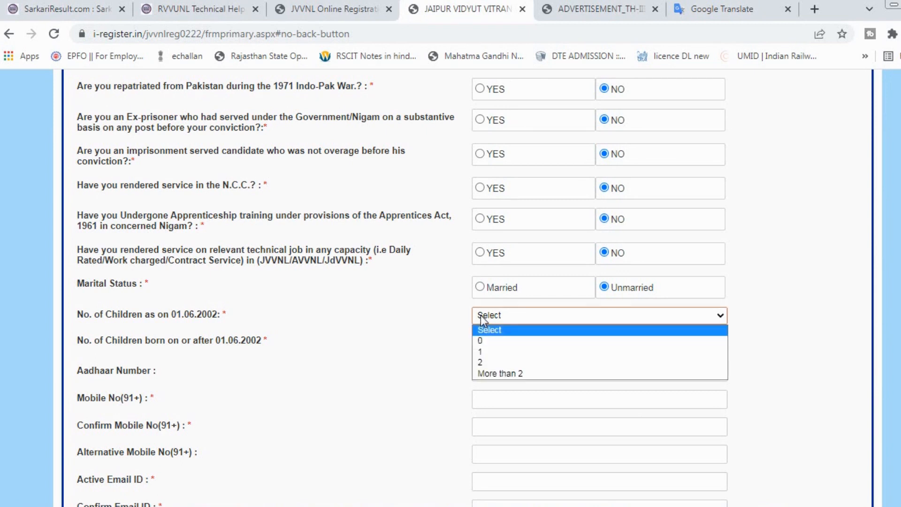
left_click(486, 341)
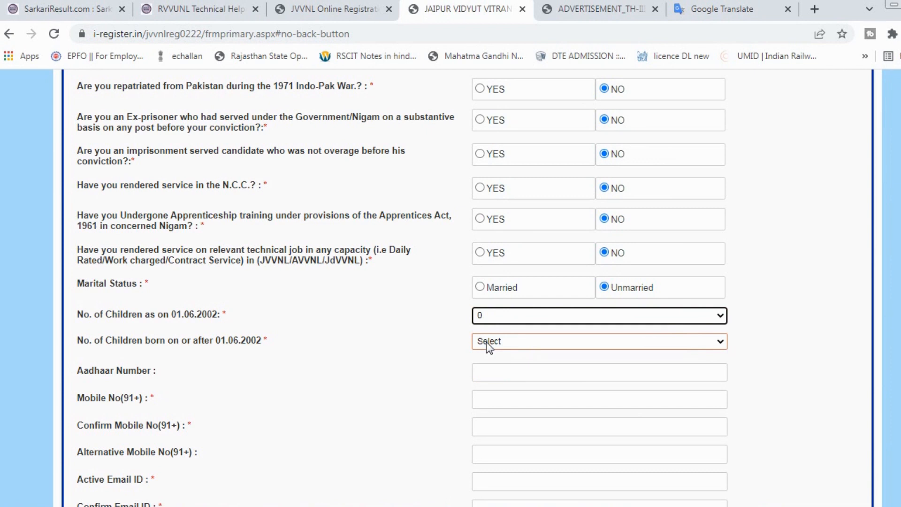
left_click(489, 345)
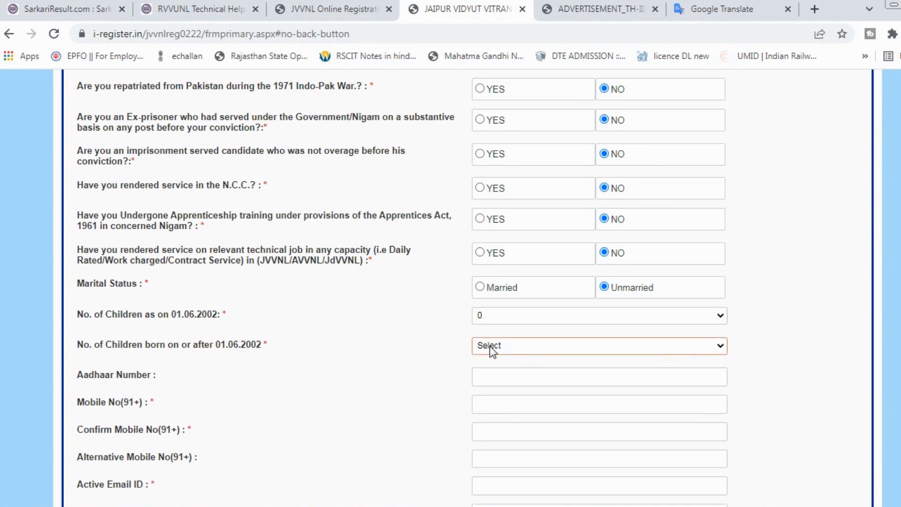
left_click(489, 347)
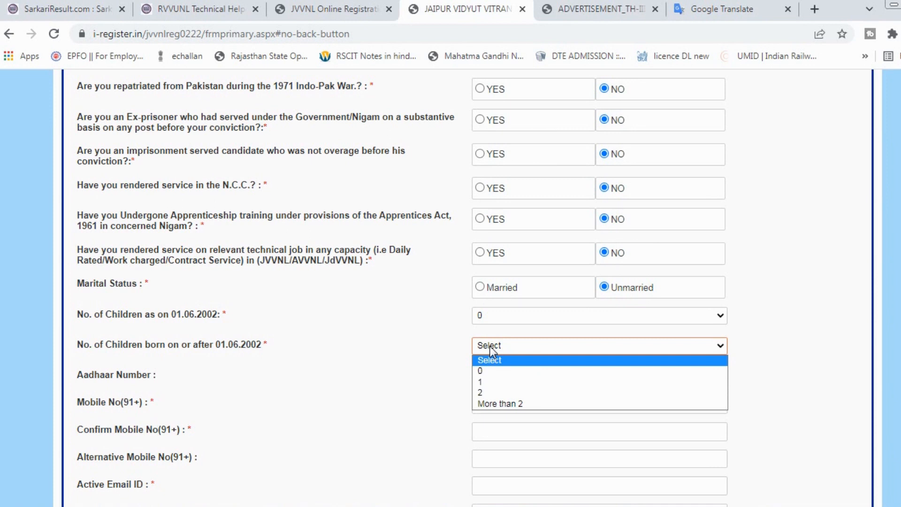
left_click(497, 371)
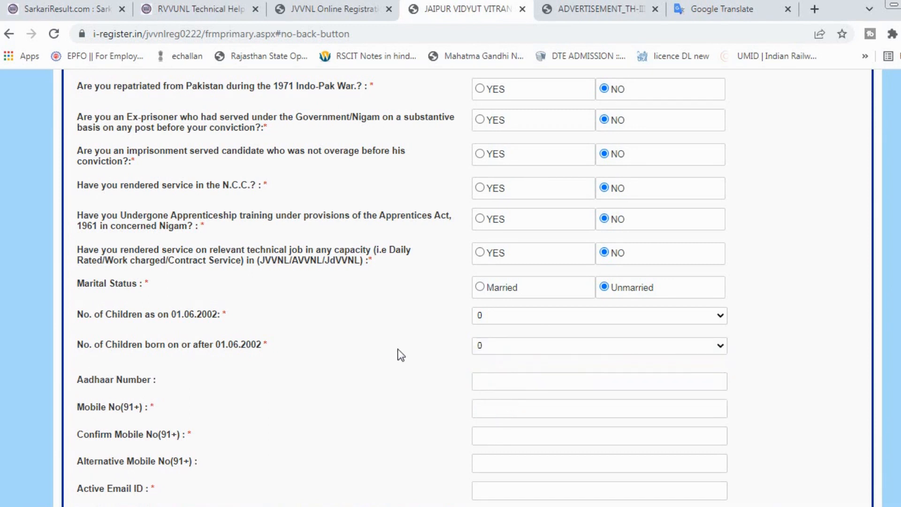
Paste the mobile number into both the mobile and confirm-mobile fields.
left_click(516, 386)
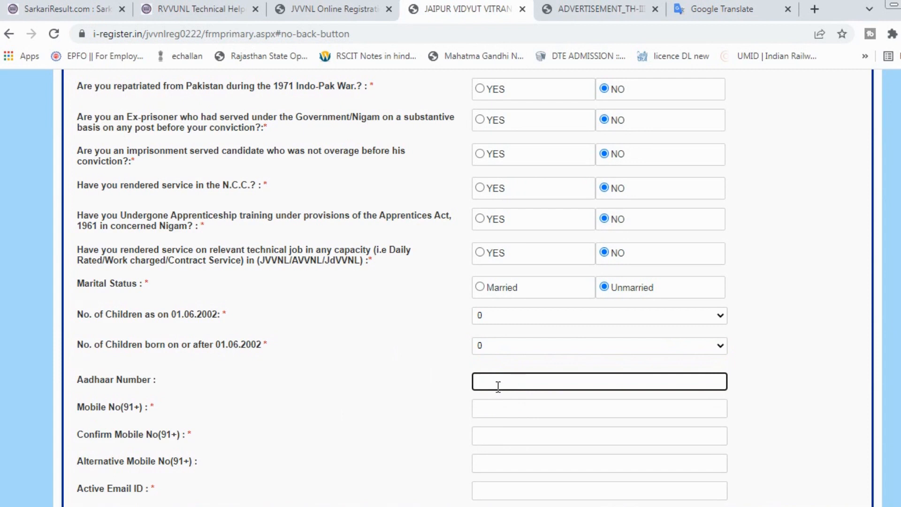
left_click(421, 418)
left_click(489, 407)
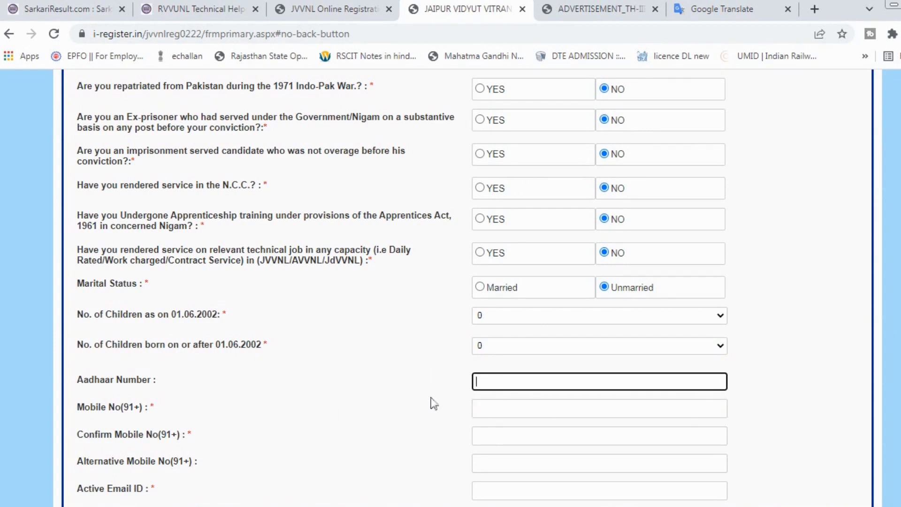
left_click(421, 418)
left_click(488, 407)
key("ctrl+v")
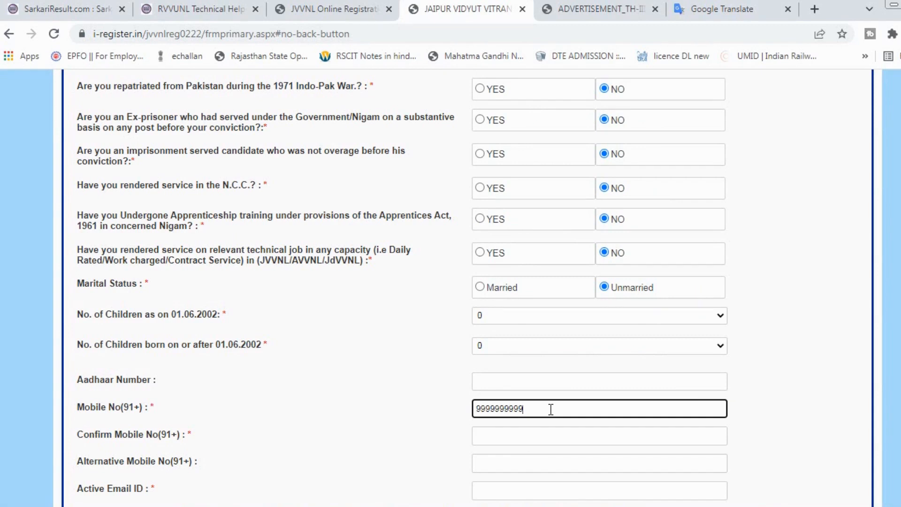
key("Tab")
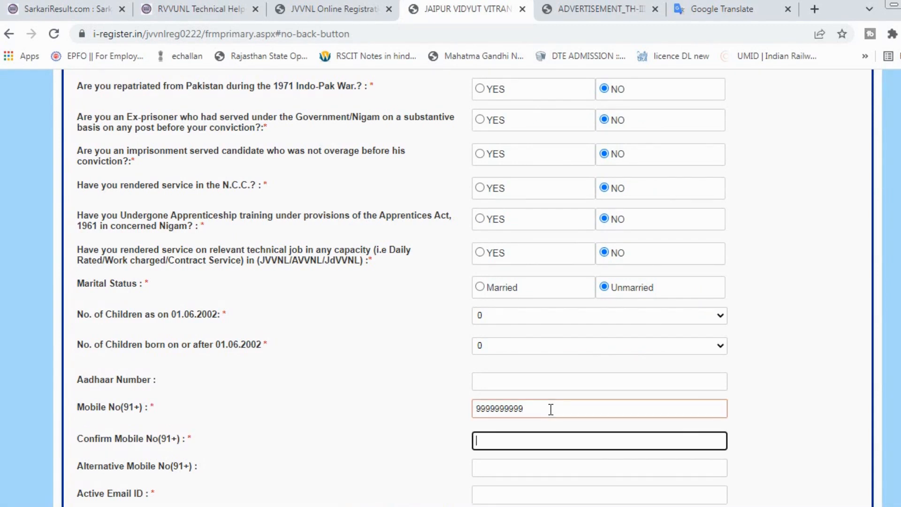
key("ctrl+v")
left_click(419, 453)
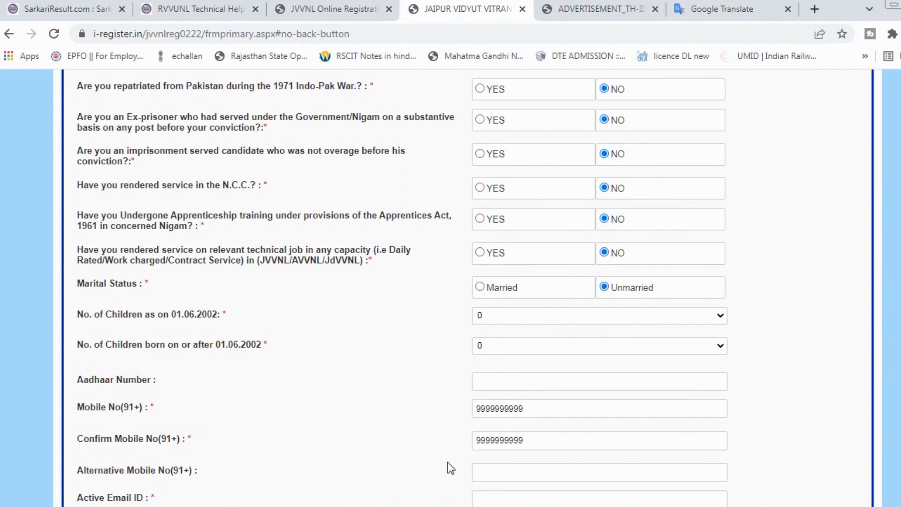
Enter the applicant's e-mail address and confirm it.
scroll(447, 463, "down", 2)
scroll(451, 467, "down", 2)
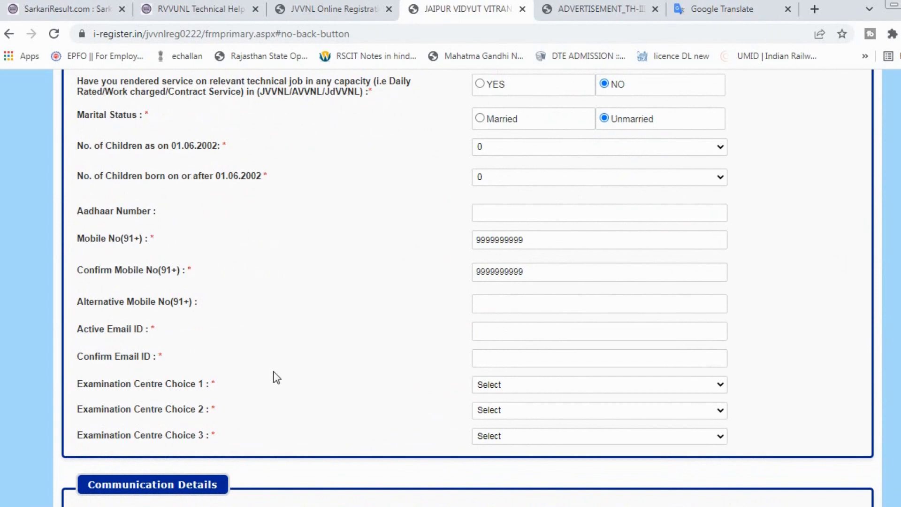
left_click(497, 332)
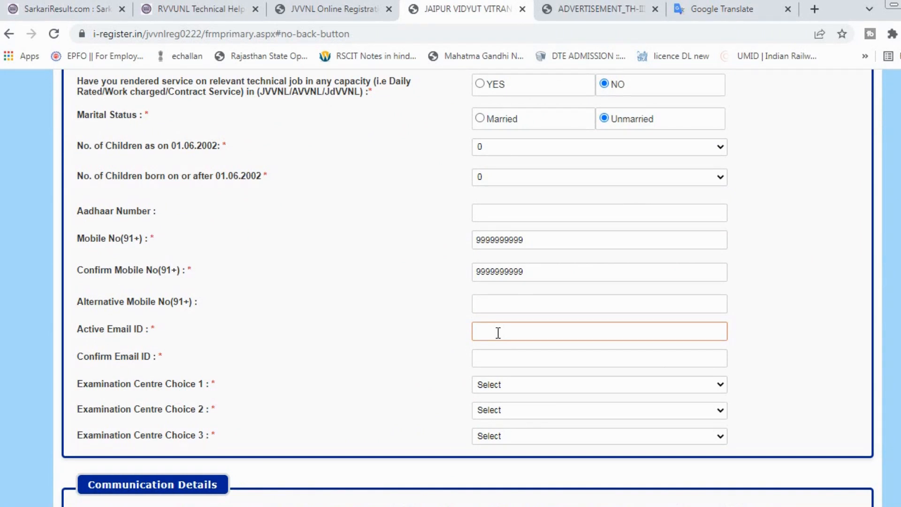
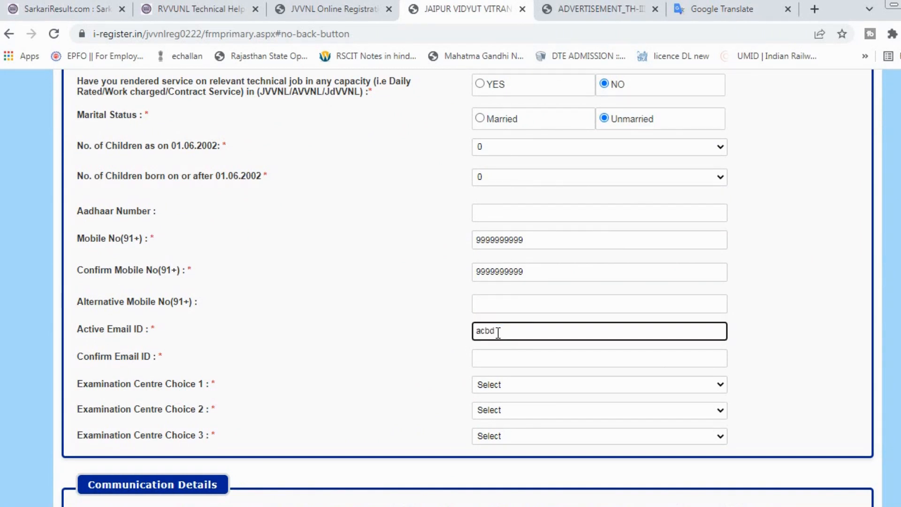
key("Tab")
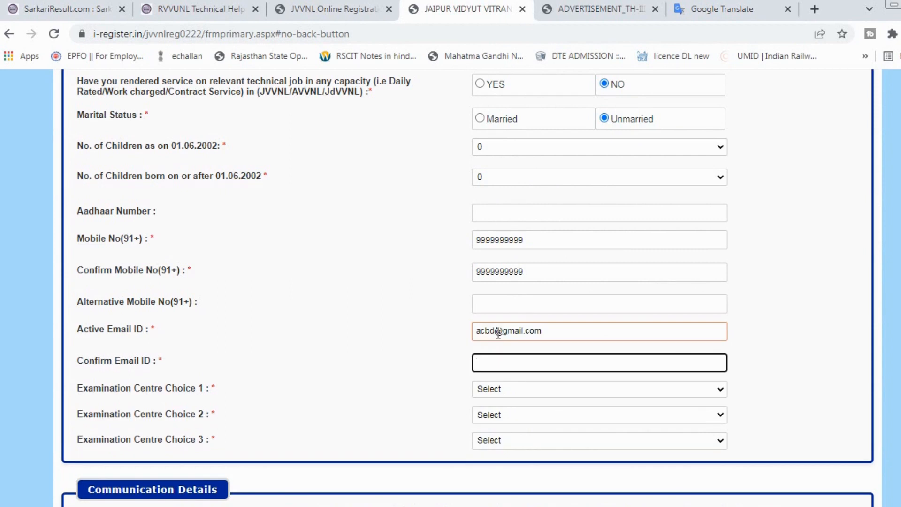
key("ctrl+v")
key("Tab")
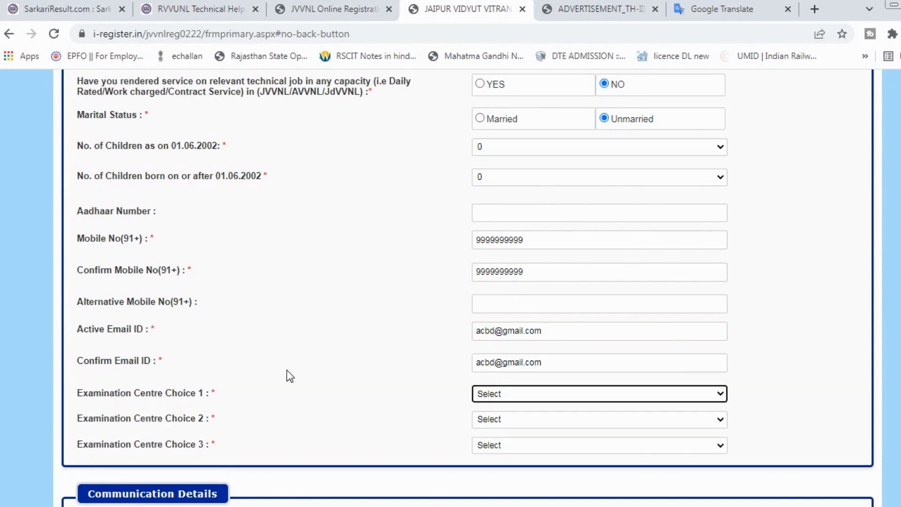
Choose exam centres Jaipur, Ajmer and Sikar as choices 1 to 3.
left_click(496, 402)
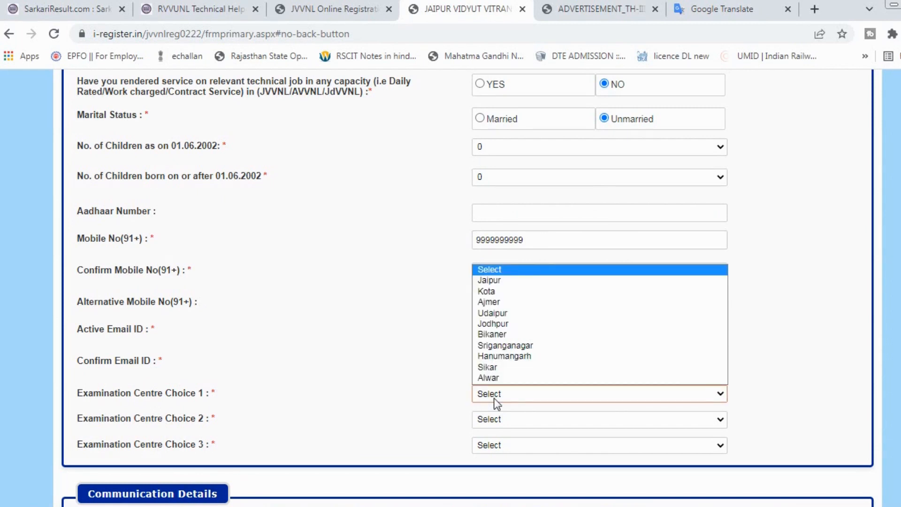
key("Down")
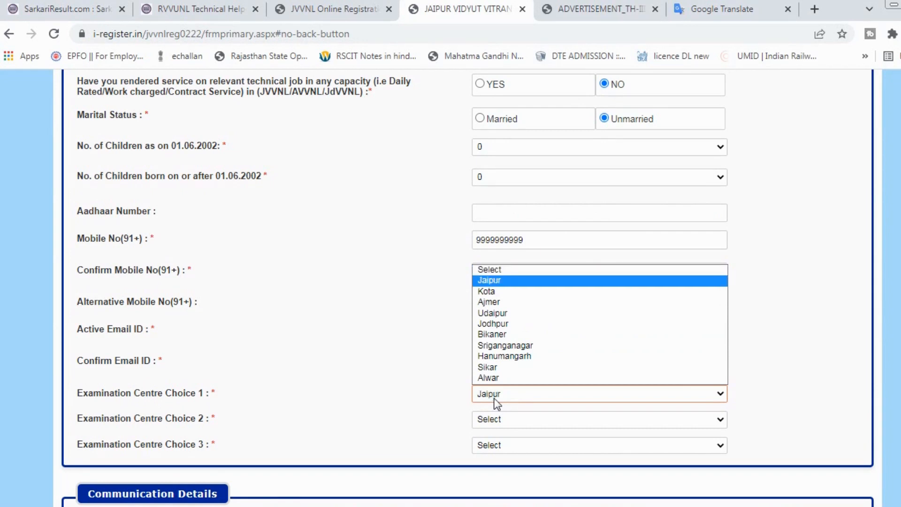
key("Return")
left_click(498, 420)
left_click(497, 334)
left_click(500, 453)
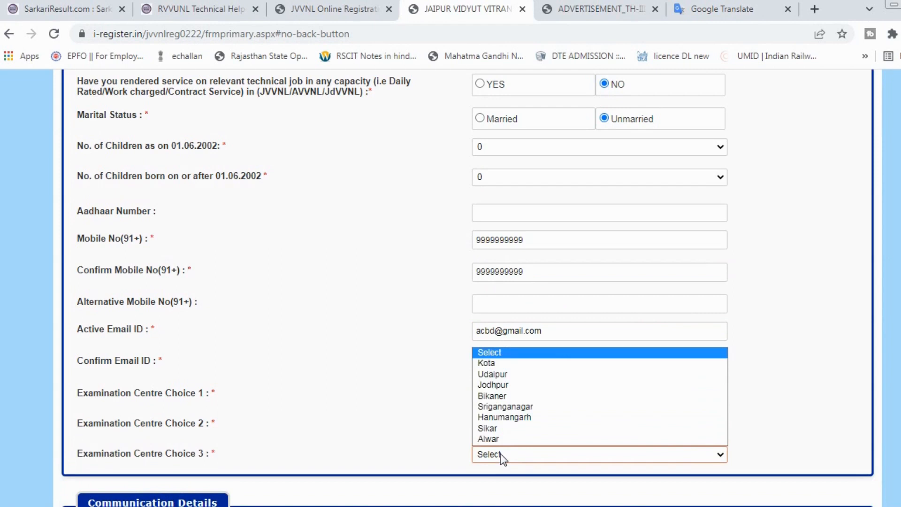
left_click(505, 429)
Fill the correspondence city, district, state Rajasthan, police station and pincode.
scroll(380, 429, "down", 5)
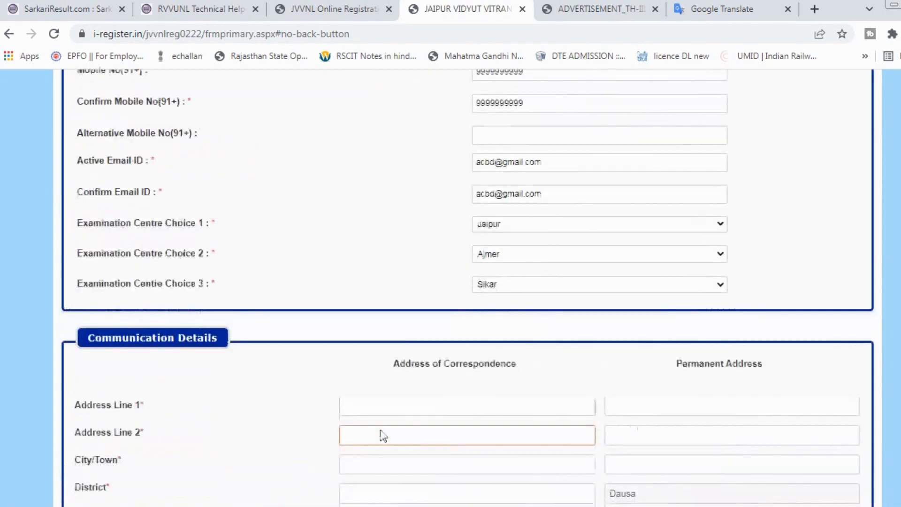
scroll(299, 316, "down", 2)
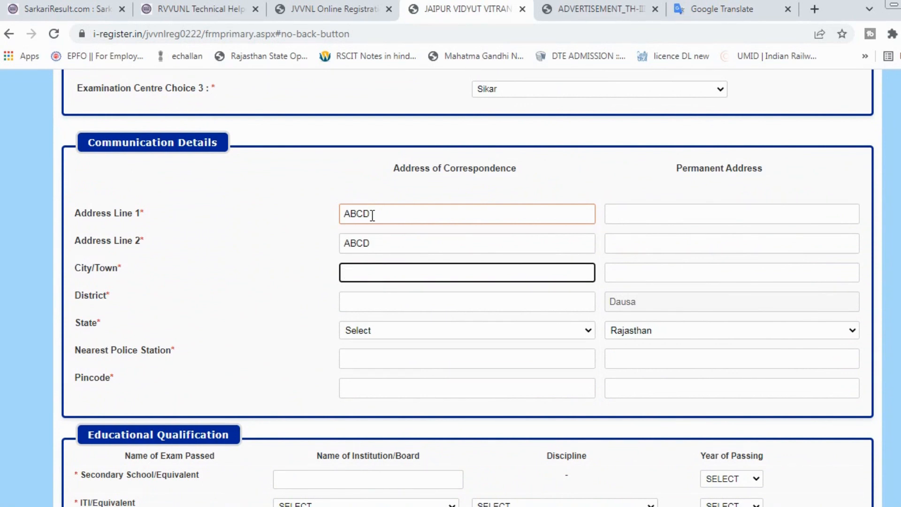
type("JAIPUR")
key("Tab")
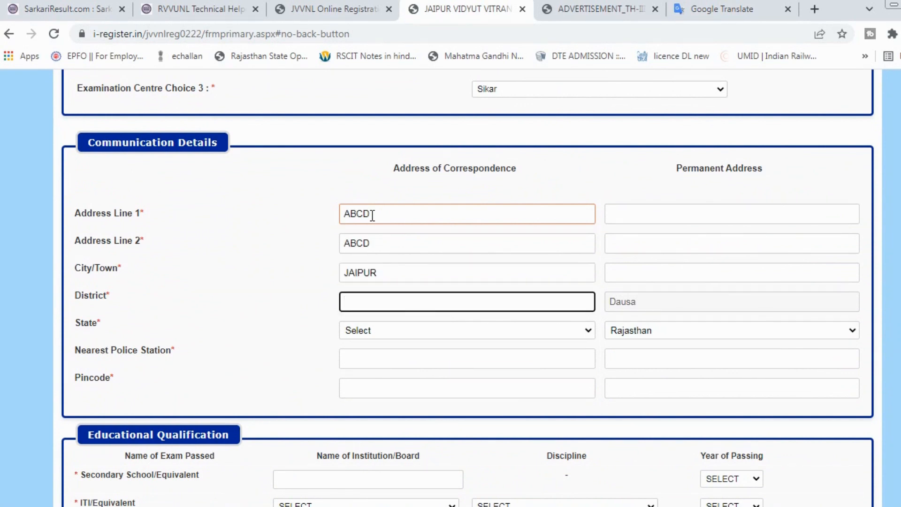
type("JAIPUR")
key("Tab")
key("r")
key("Tab")
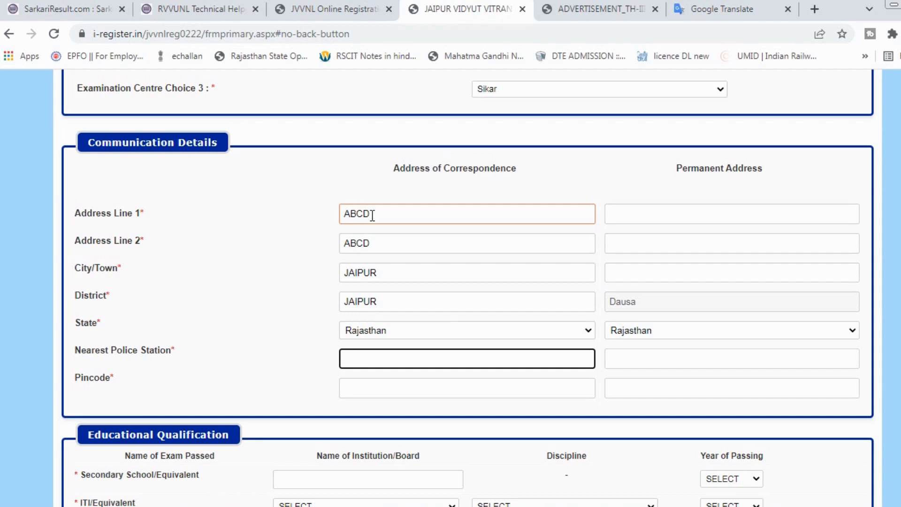
type("JAIPUR")
key("Tab")
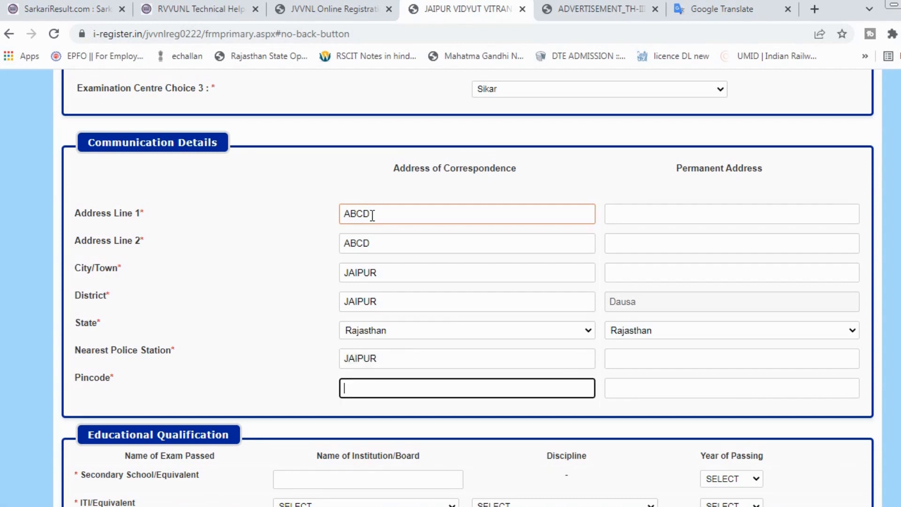
type("302015")
left_click(281, 387)
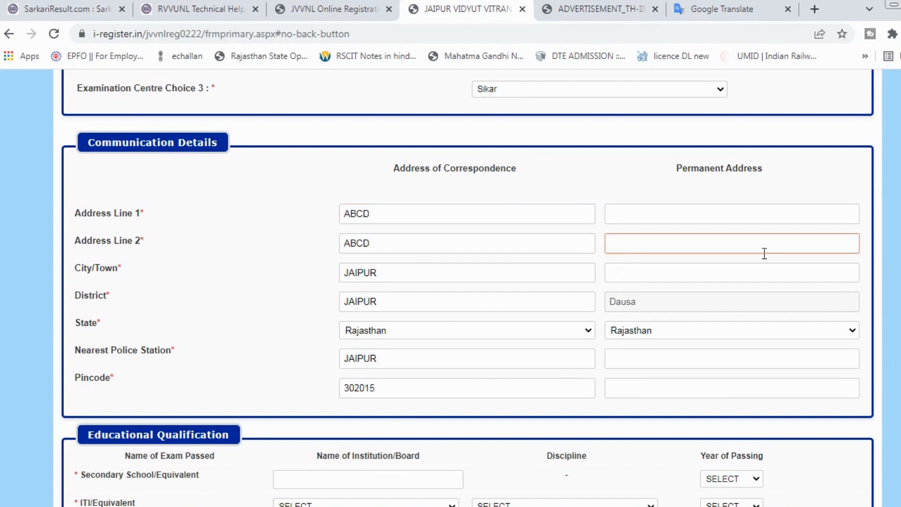
Autofill the permanent address to match the correspondence address.
left_click(690, 212)
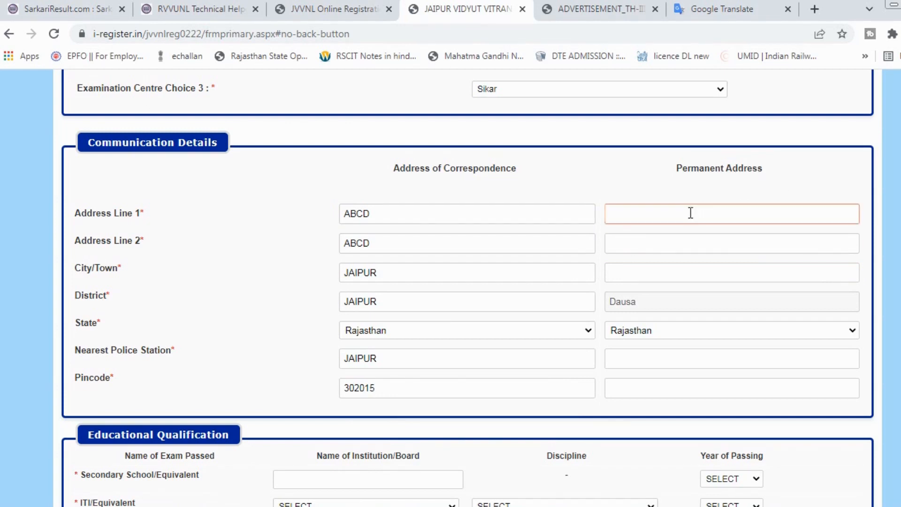
scroll(625, 187, "down", 1)
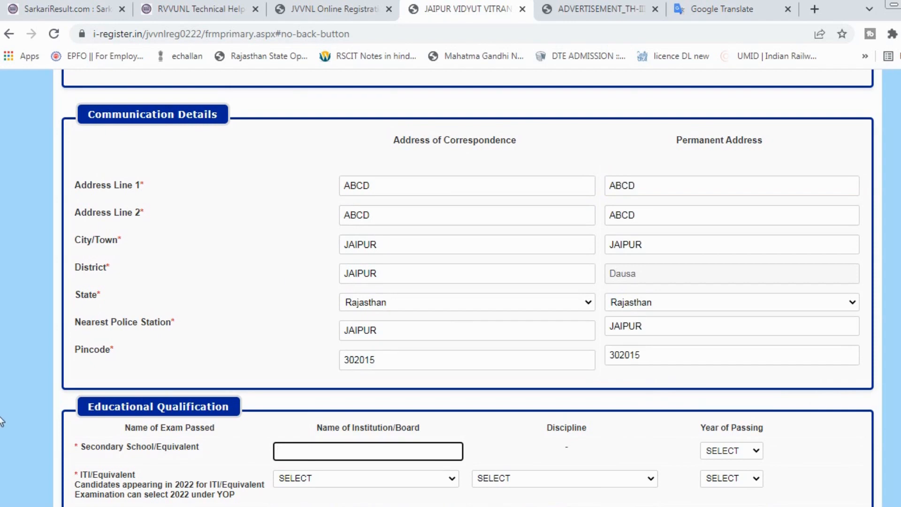
scroll(1, 421, "down", 3)
scroll(0, 421, "down", 3)
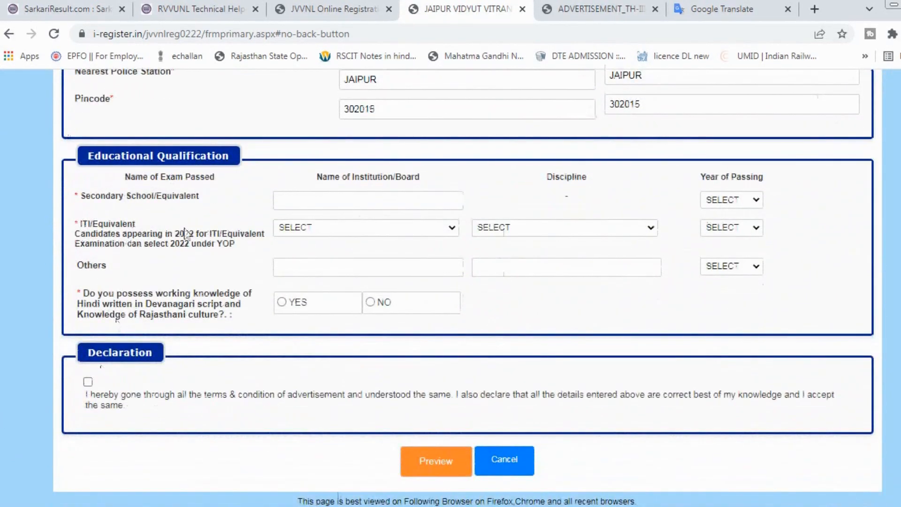
Enter secondary board BSER AJMER with passing year 2017.
left_click(327, 205)
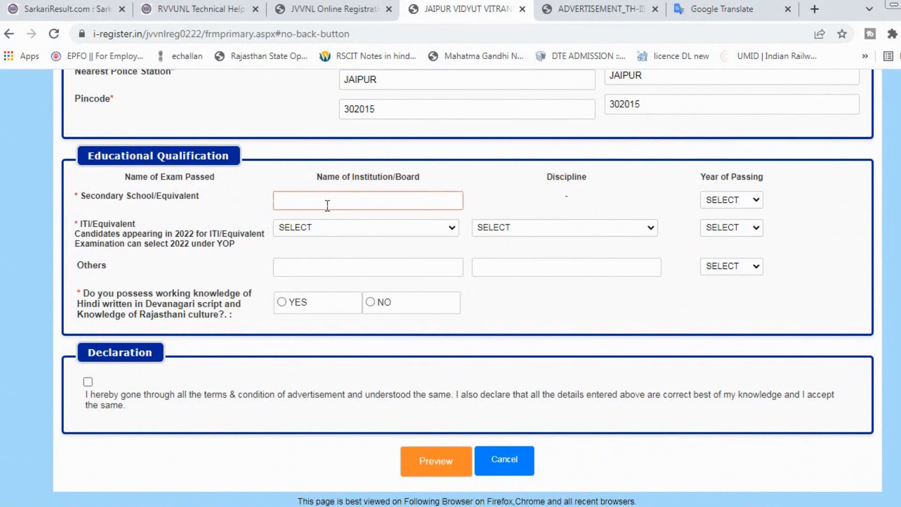
type("BSER AJM")
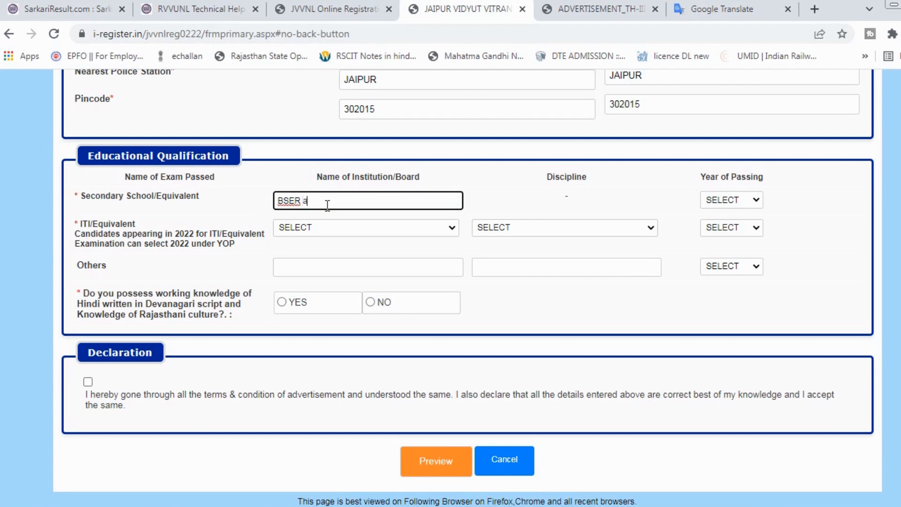
type("ER")
key("Tab")
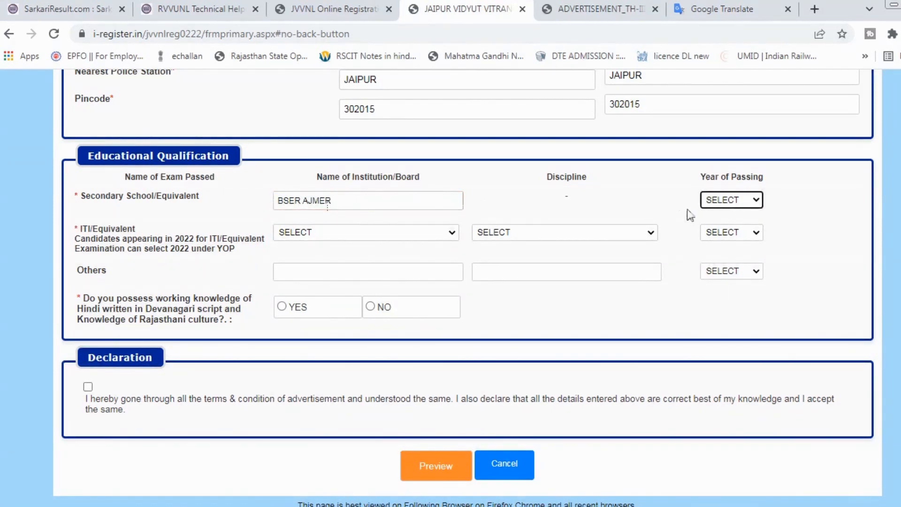
left_click(721, 199)
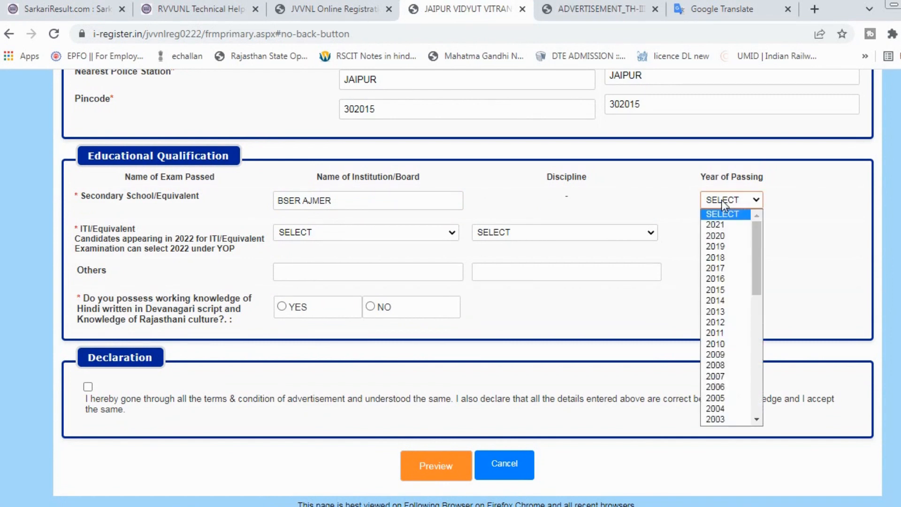
left_click(716, 268)
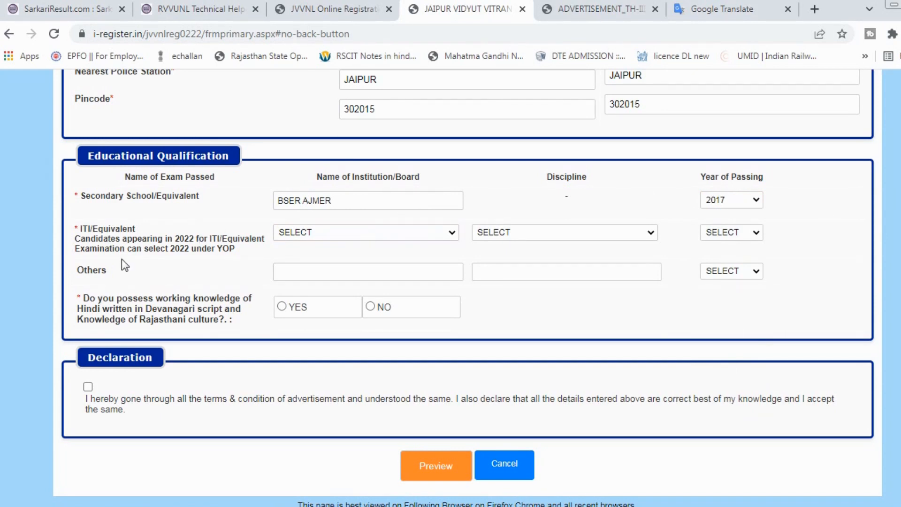
Set the ITI qualification to NCVT, discipline Electrician, passed in 2021.
left_click(371, 232)
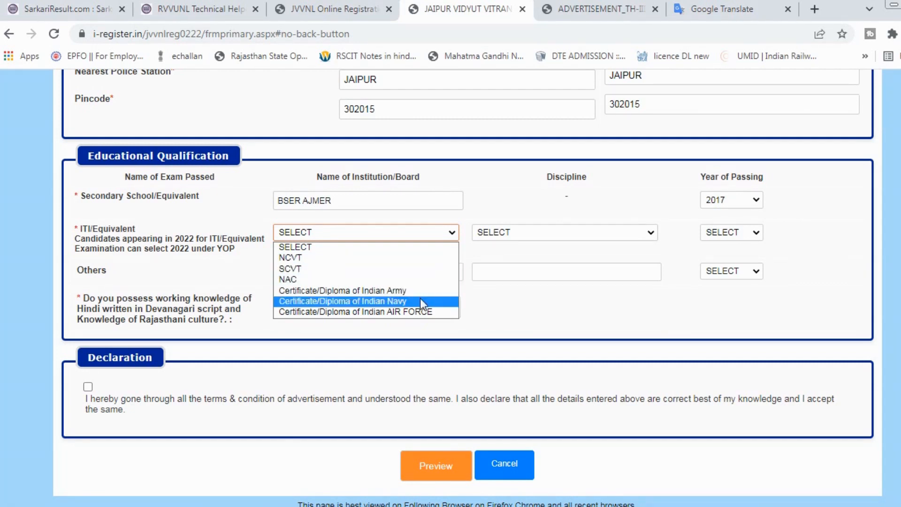
left_click(329, 257)
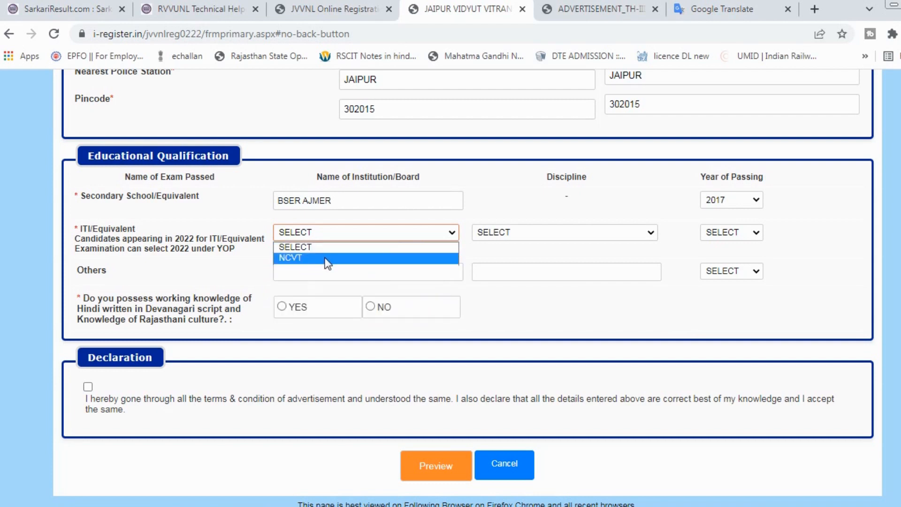
left_click(533, 232)
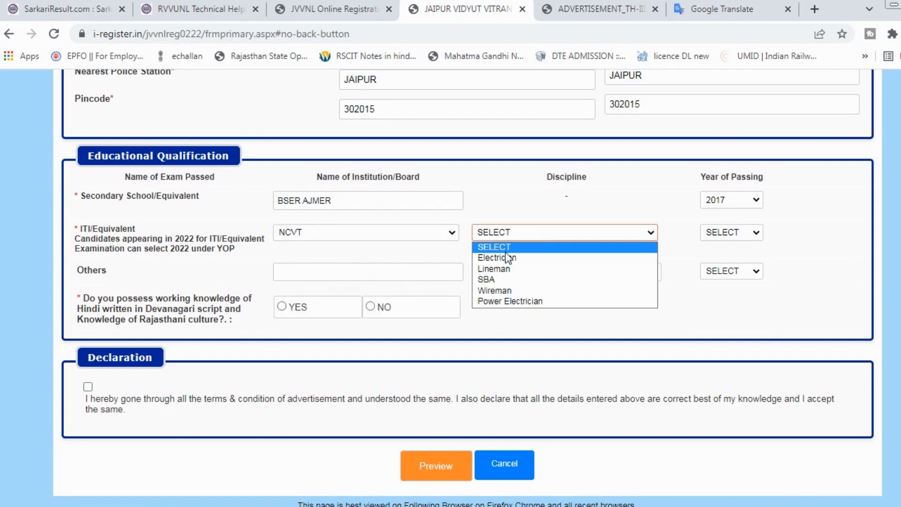
left_click(535, 260)
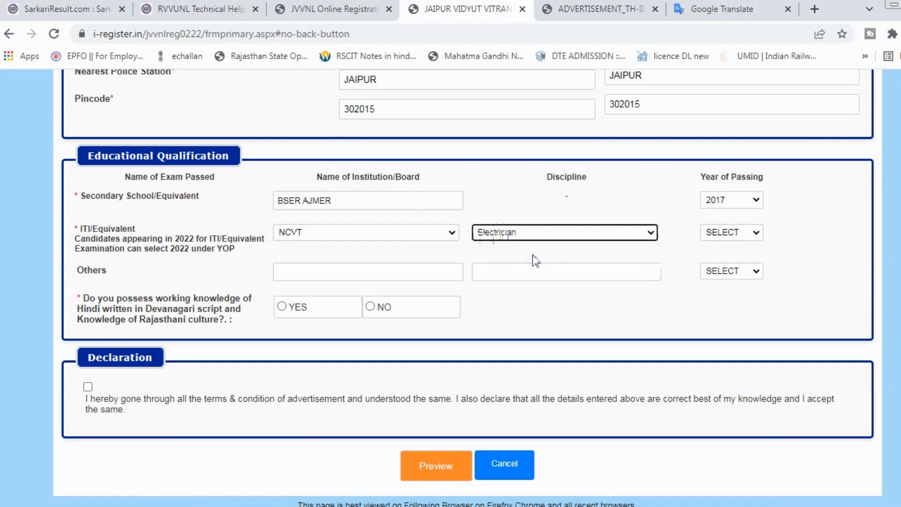
left_click(743, 233)
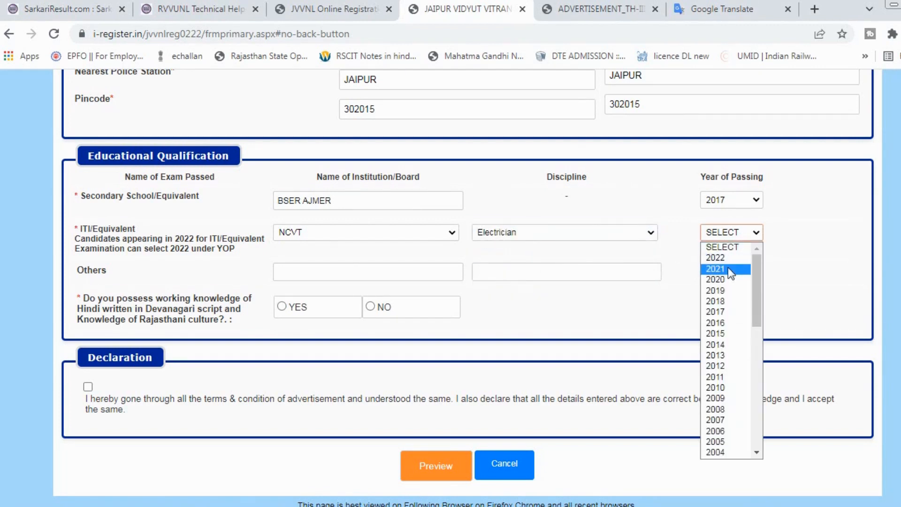
left_click(728, 269)
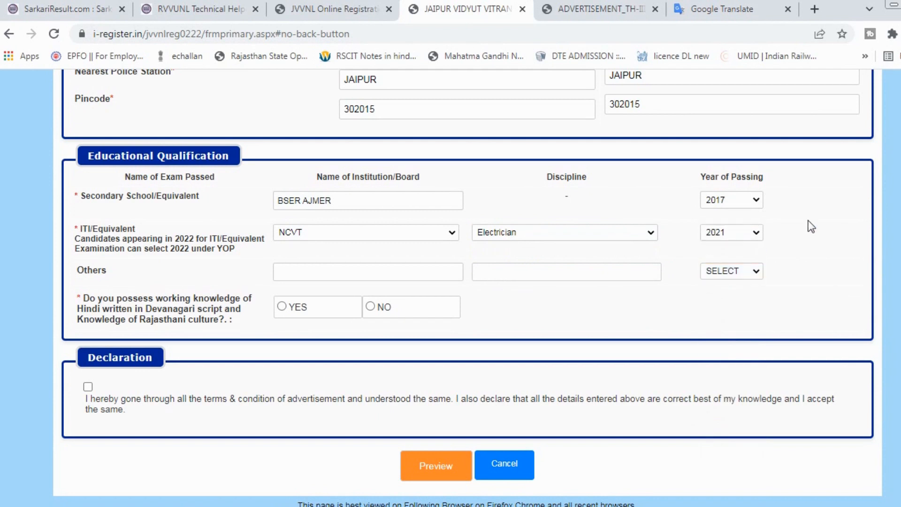
left_click(294, 274)
Answer YES to Hindi and Rajasthani culture knowledge and open the form preview.
left_click(280, 308)
left_click(436, 467)
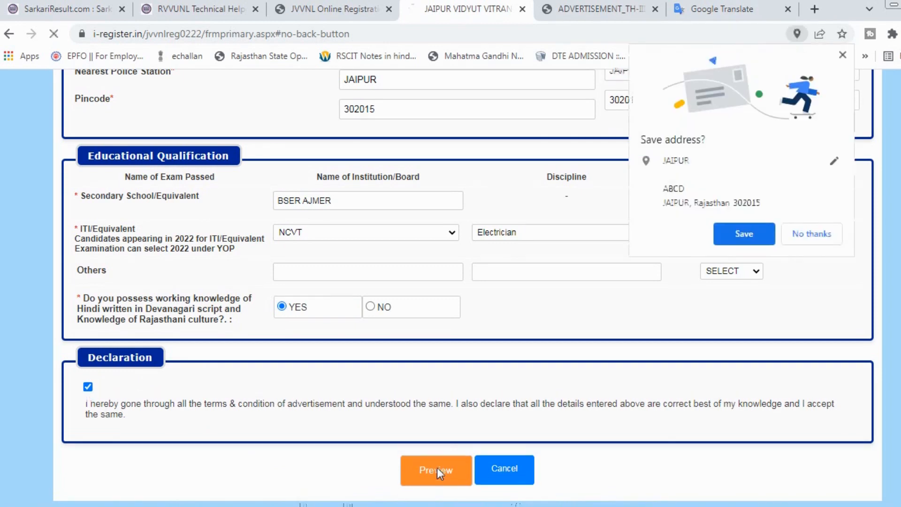
Dismiss the browser's save-address prompt, review the preview, tick the confirmation box and submit the application.
left_click(815, 234)
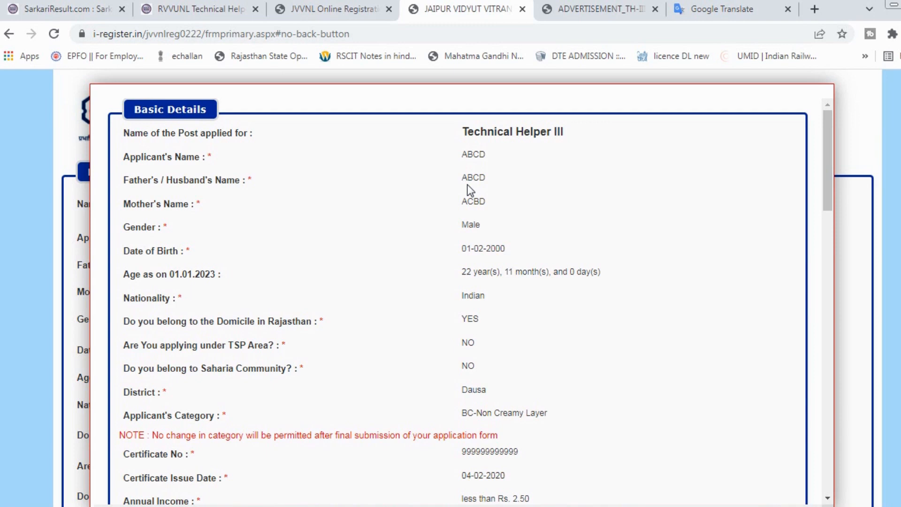
scroll(462, 295, "down", 7)
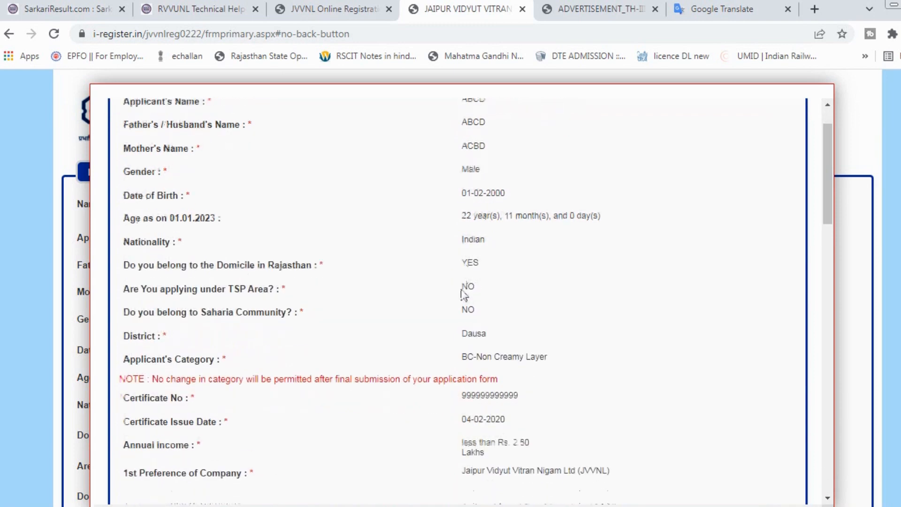
scroll(462, 295, "down", 10)
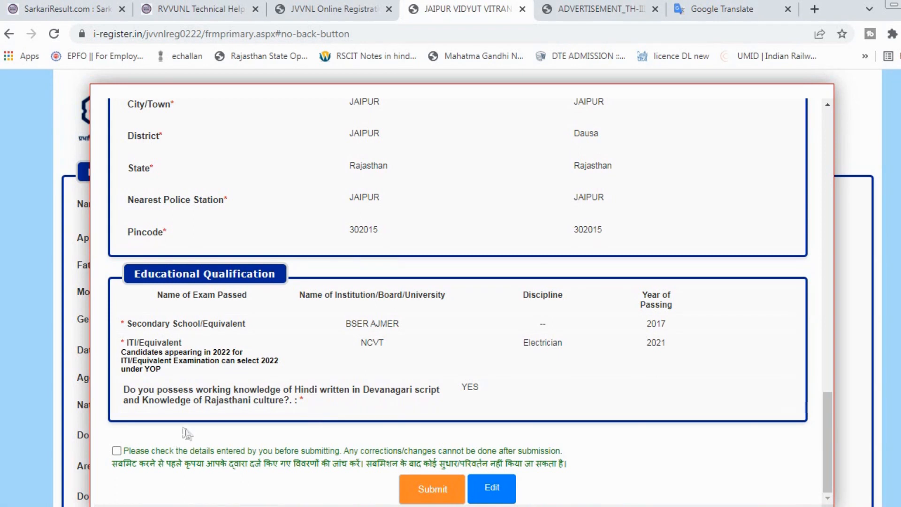
left_click(116, 451)
left_click(430, 489)
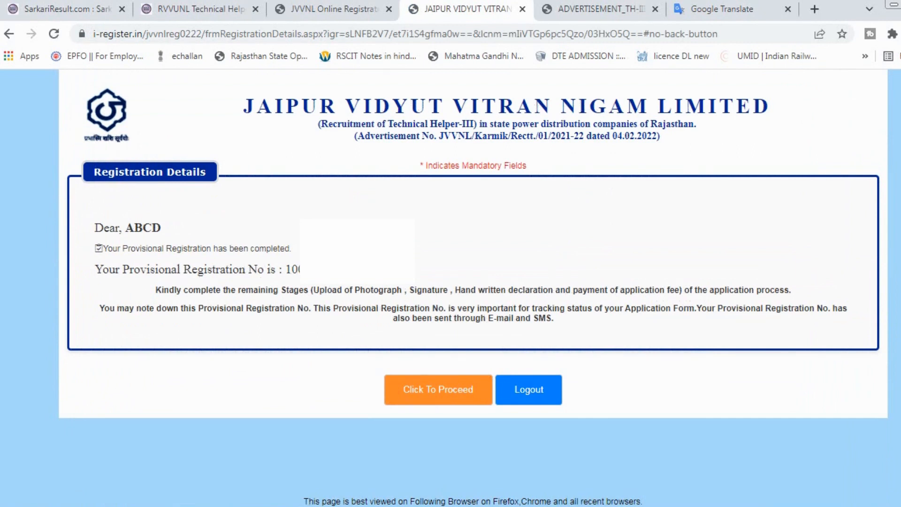
Proceed from the Registration Details page to the Image Upload Page.
left_click(423, 393)
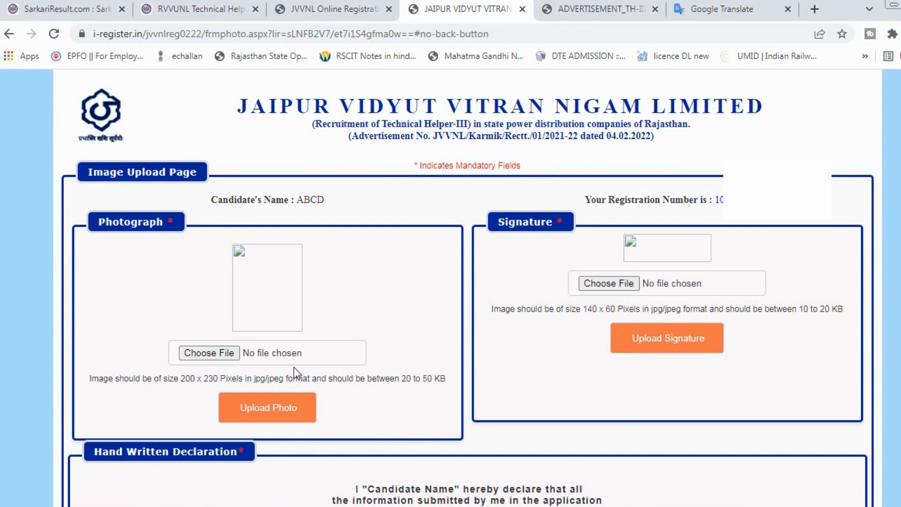
Choose and upload the candidate's photograph, then pick the signature image file.
left_click(229, 354)
left_click(261, 408)
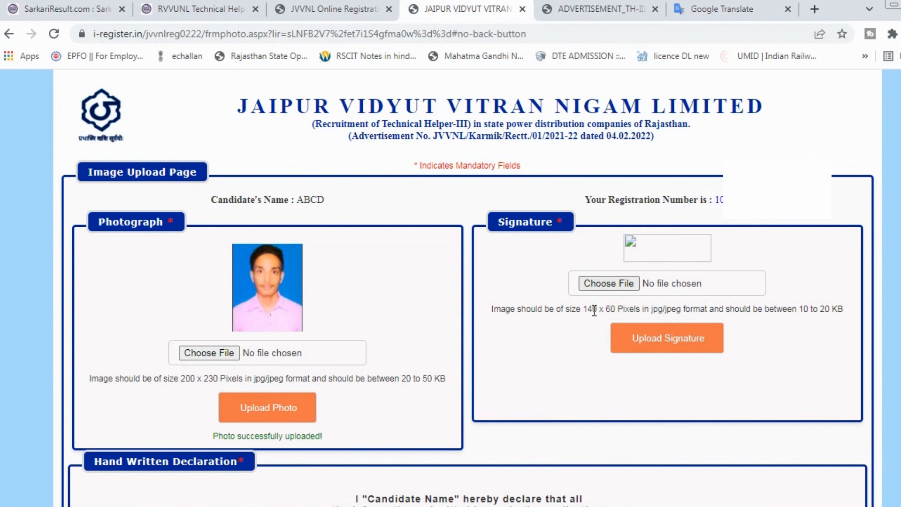
left_click(621, 286)
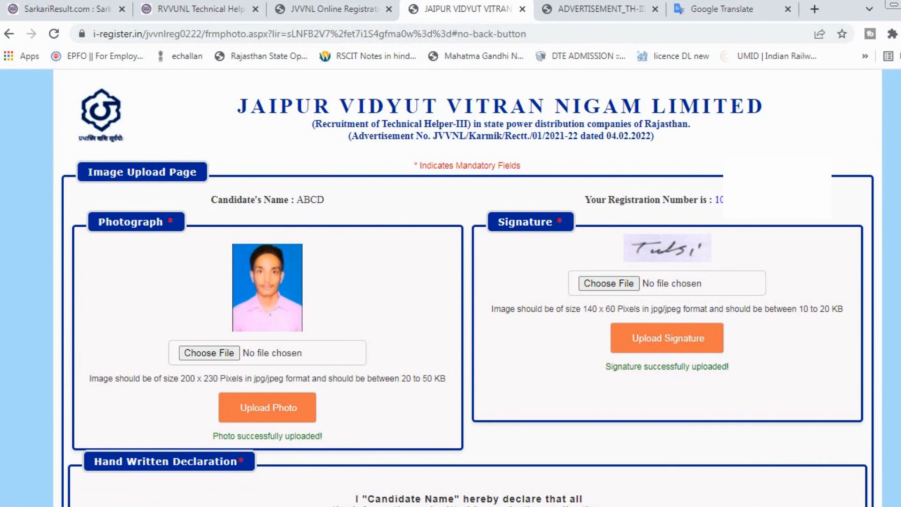
Upload the handwritten declaration, enter captcha 'VQEU' and save the uploads.
scroll(468, 288, "down", 5)
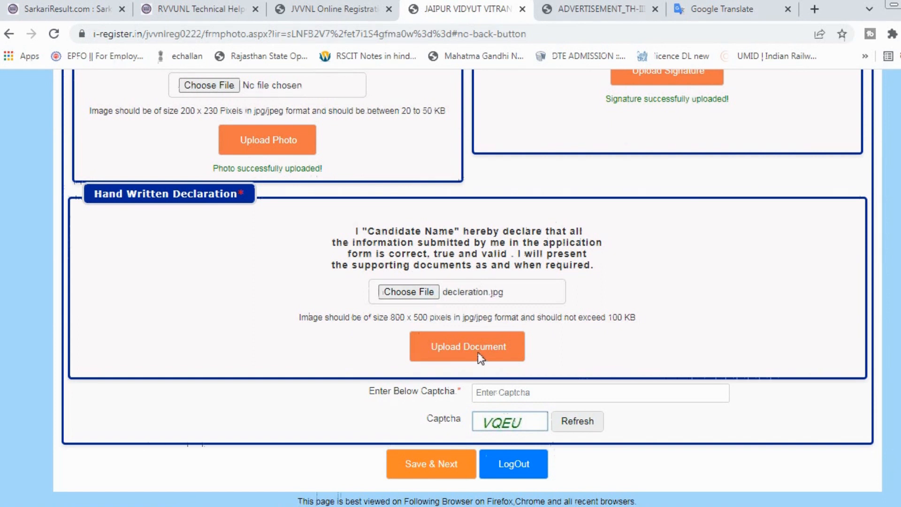
left_click(477, 352)
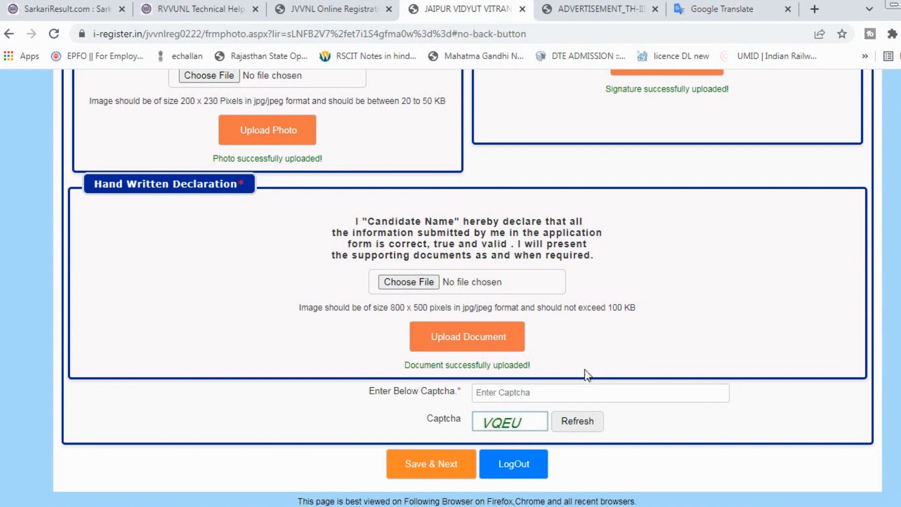
left_click(499, 393)
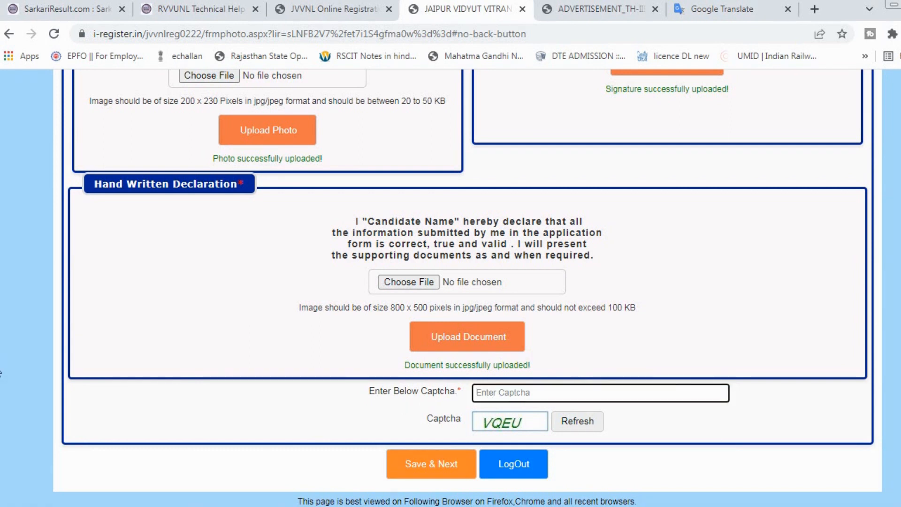
type("VQEU")
left_click(433, 463)
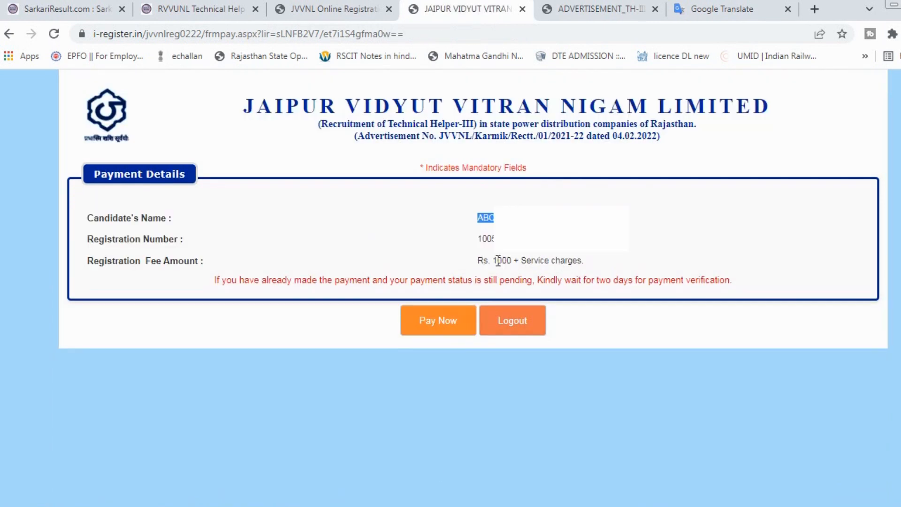
Start paying the registration fee and scroll through Razorpay's ₹1,050 payment method list.
double_click(498, 260)
left_click(421, 324)
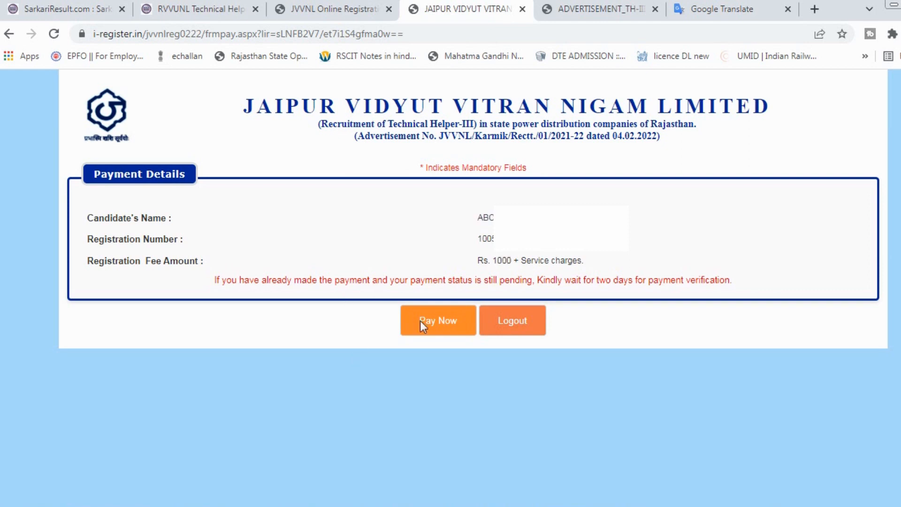
left_click(450, 323)
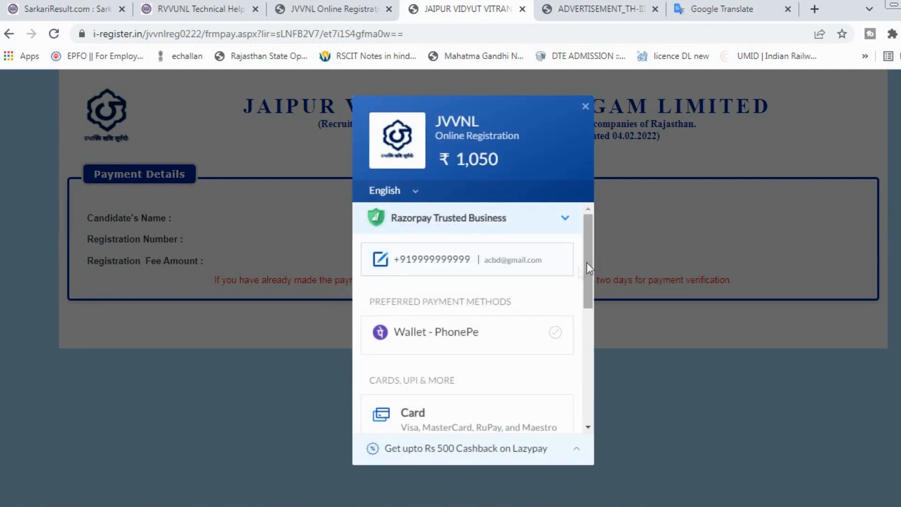
scroll(592, 272, "down", 1)
left_click_drag(598, 244, 587, 283)
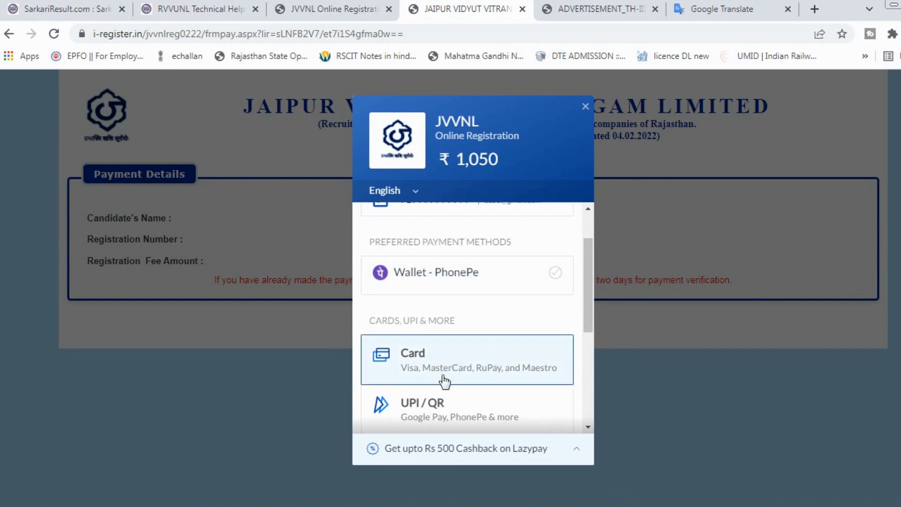
left_click_drag(590, 311, 576, 402)
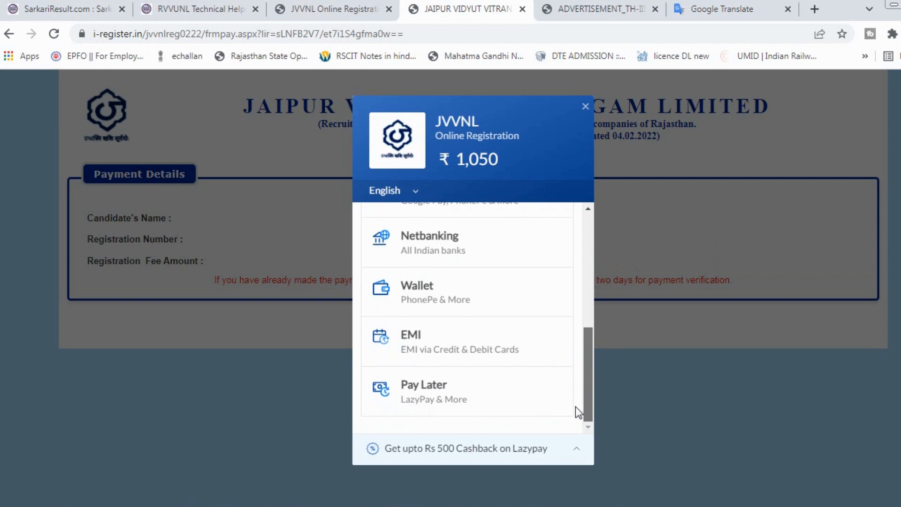
left_click_drag(588, 406, 588, 343)
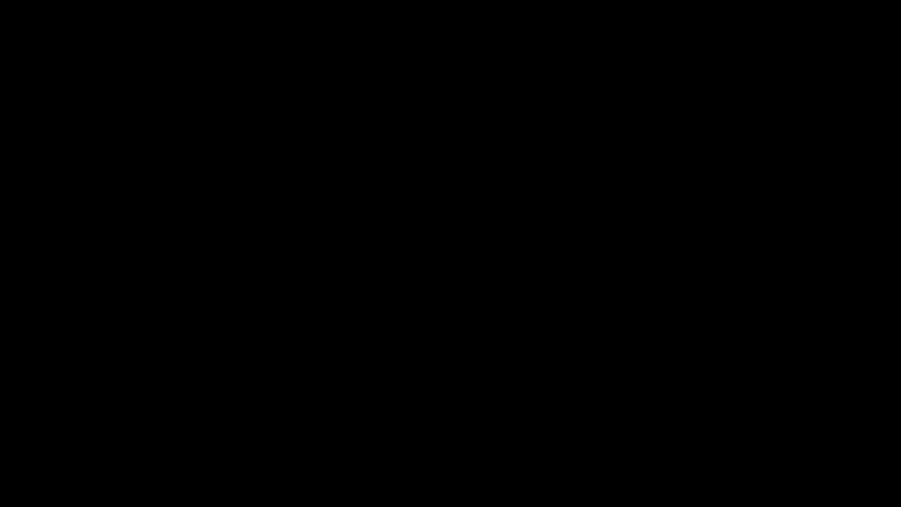